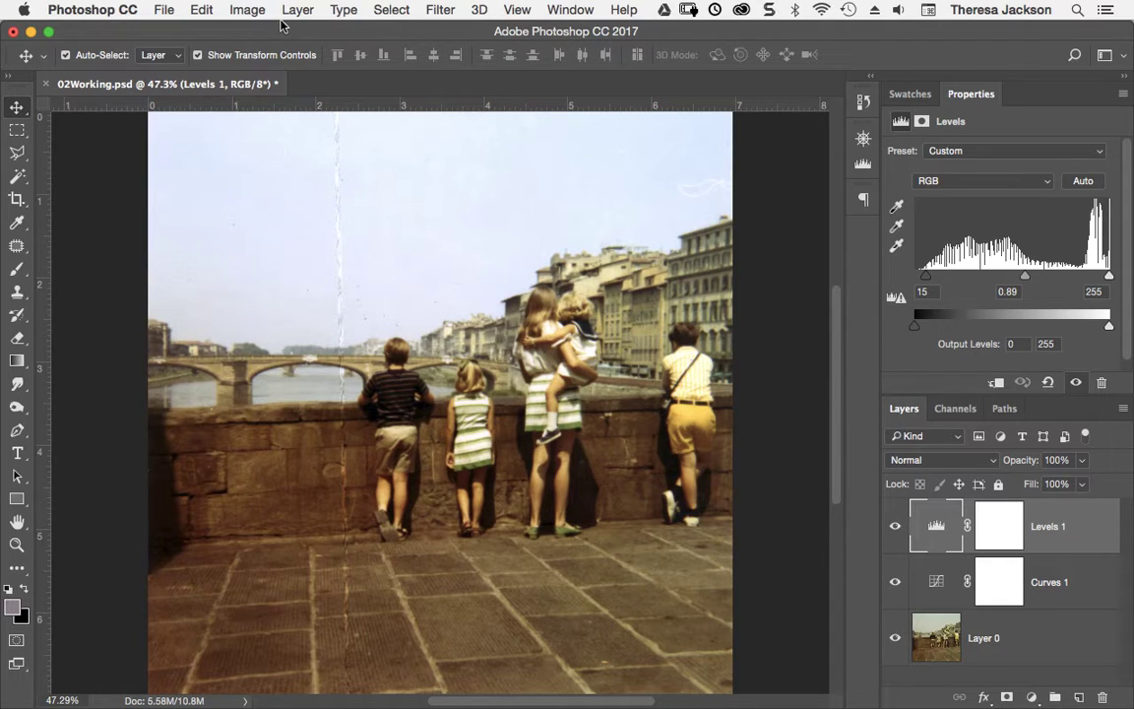
- Flatten the image into one layer from the Layer menu, then undo the flatten
click(296, 9)
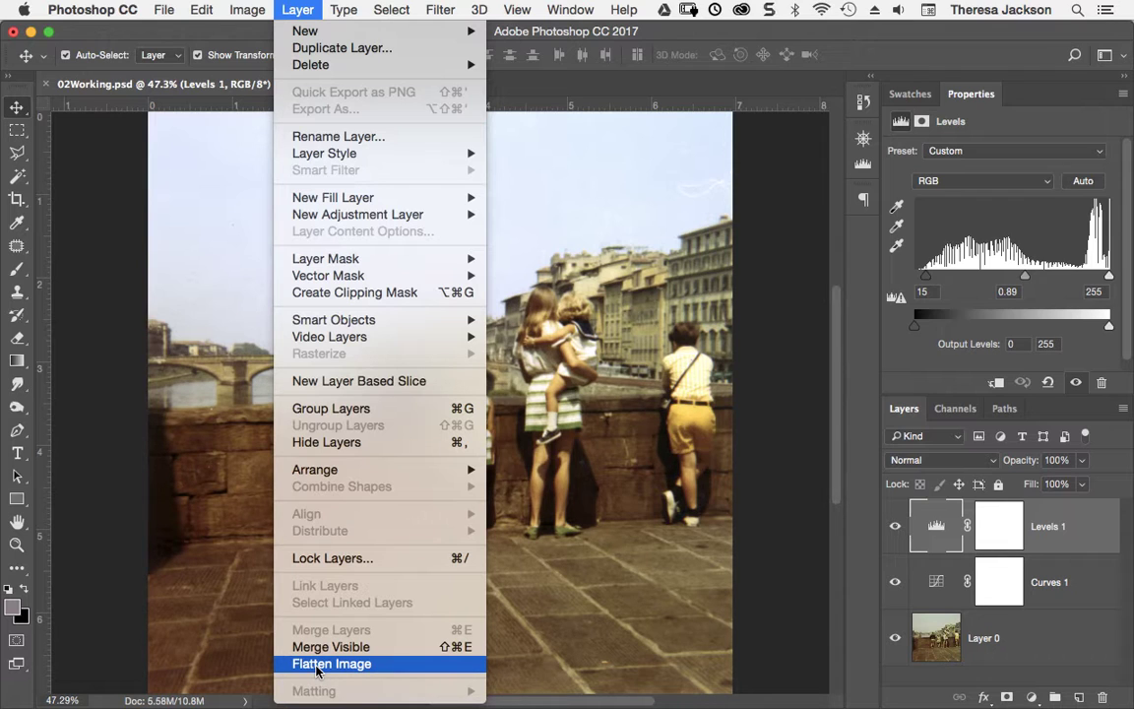
click(315, 666)
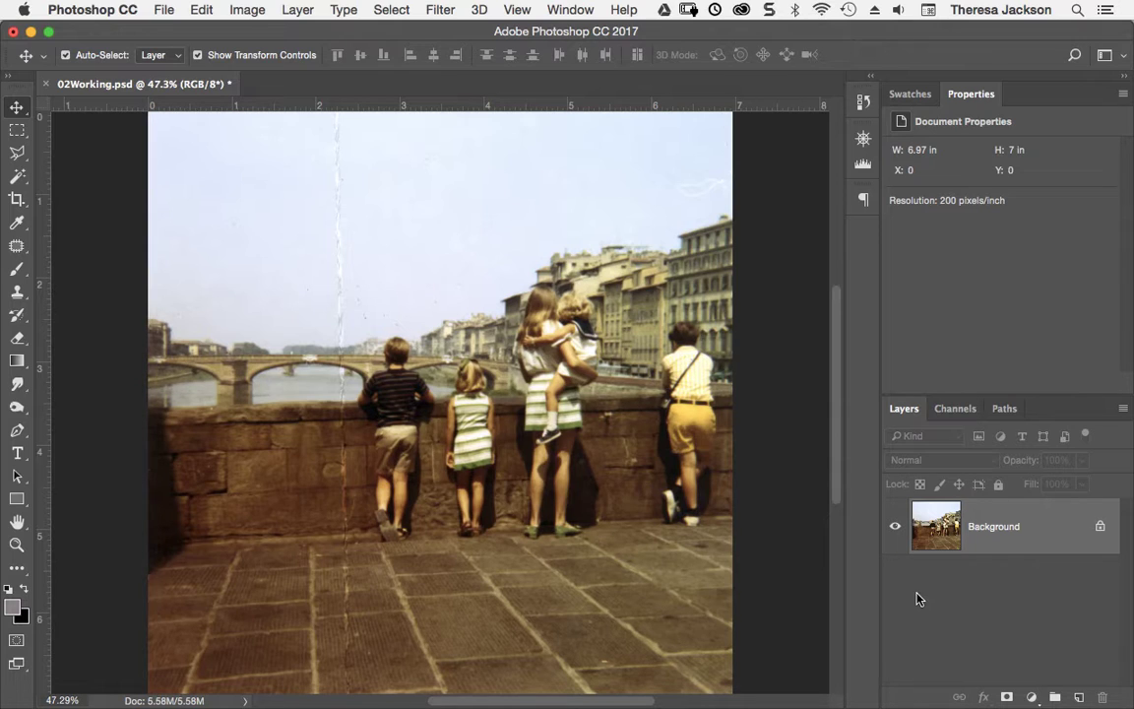
key(super+z)
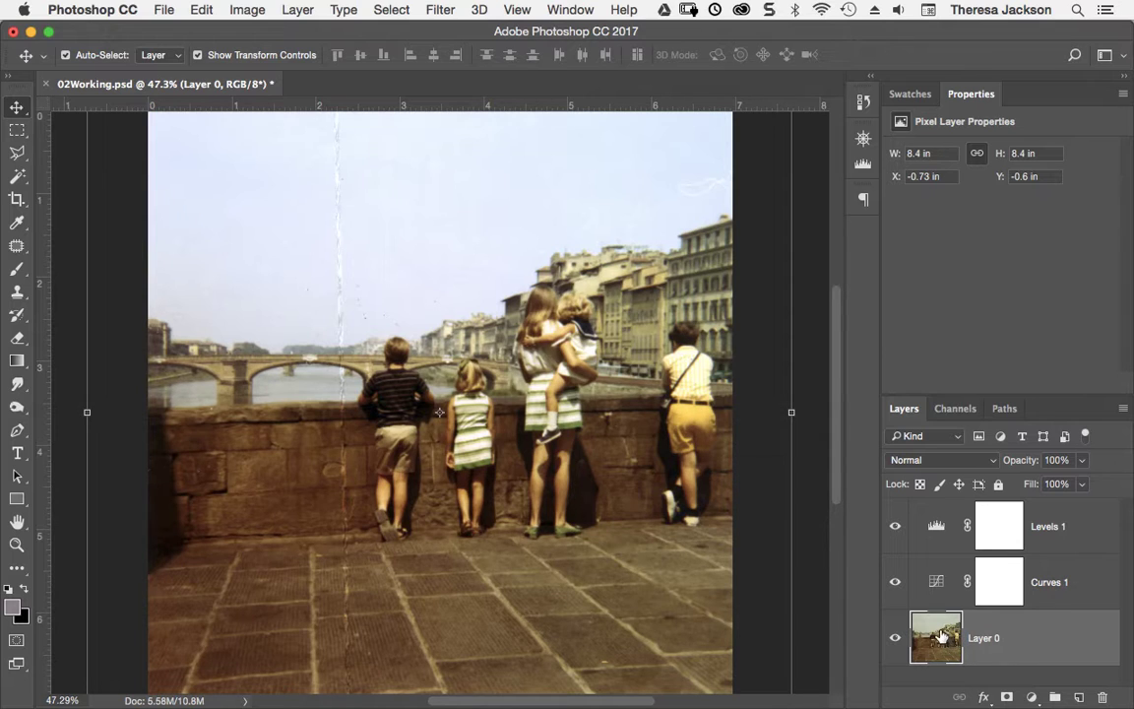
- Duplicate Layer 0 as Layer 0 copy and collapse the Properties panel
drag(943, 631, 1080, 696)
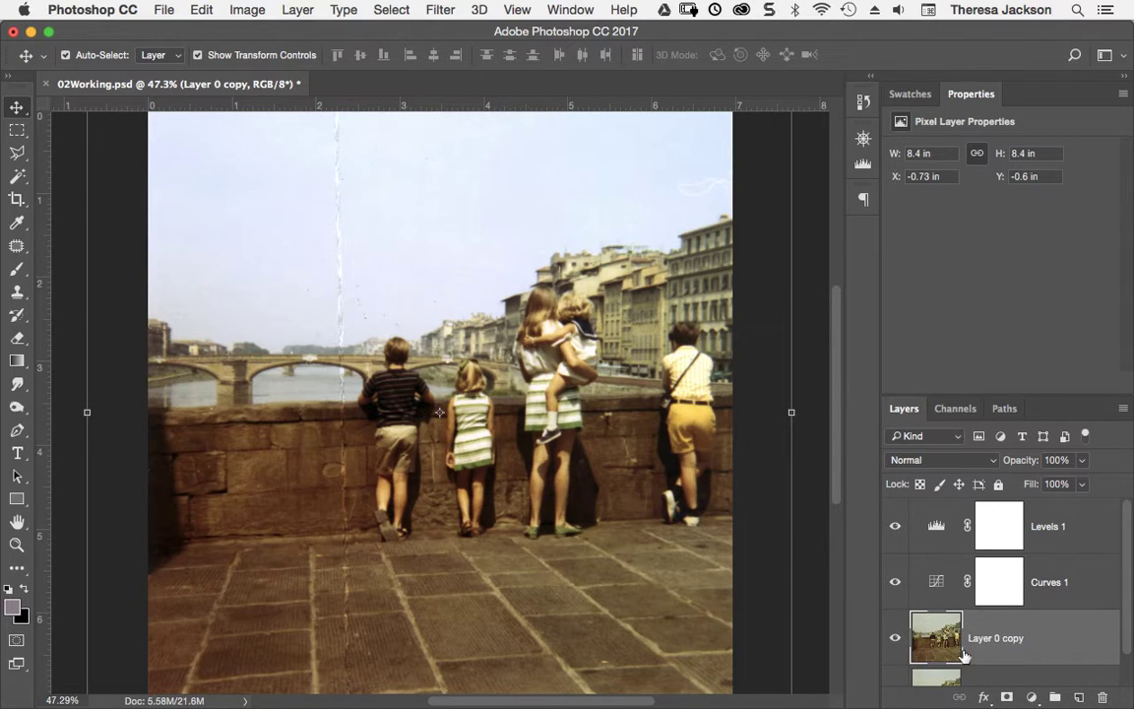
double_click(960, 95)
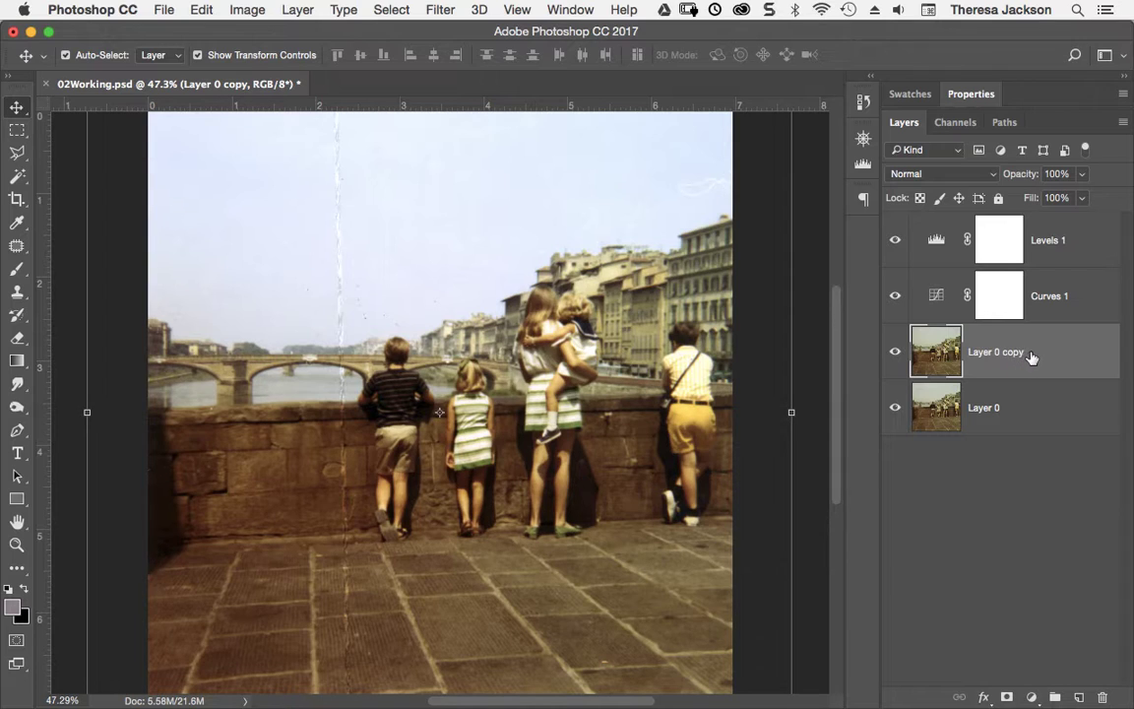
- Merge Levels 1, Curves 1 and Layer 0 copy into a single Levels 1 layer
shift+click(1080, 242)
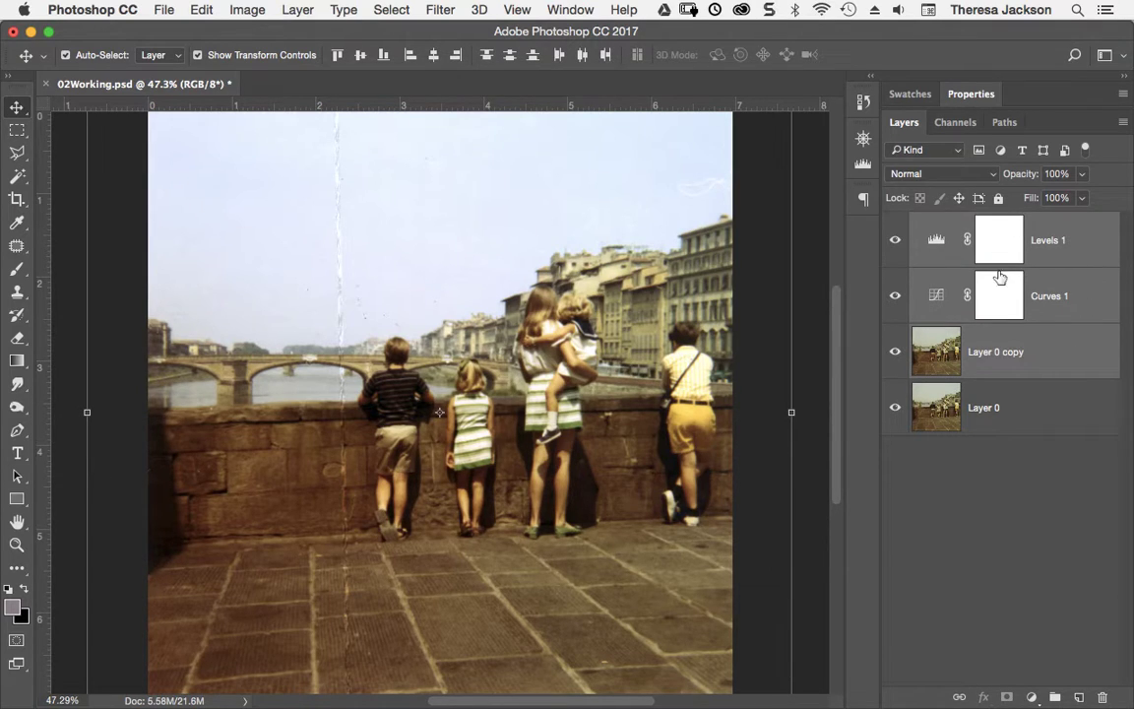
click(1123, 124)
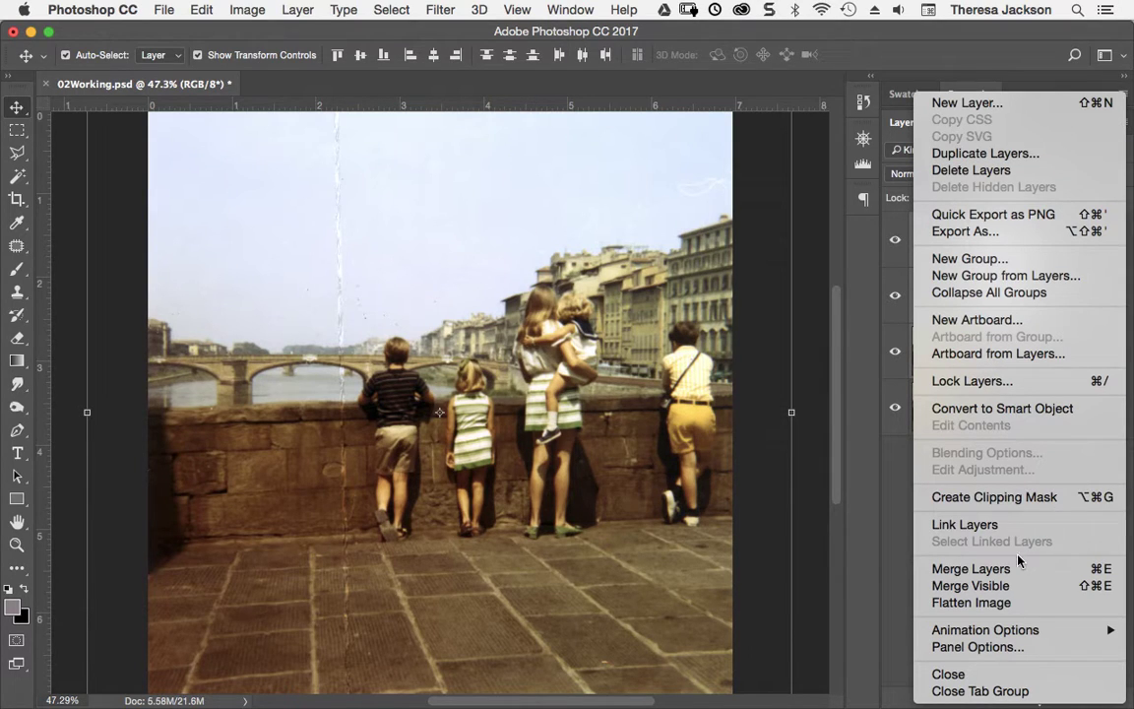
click(955, 570)
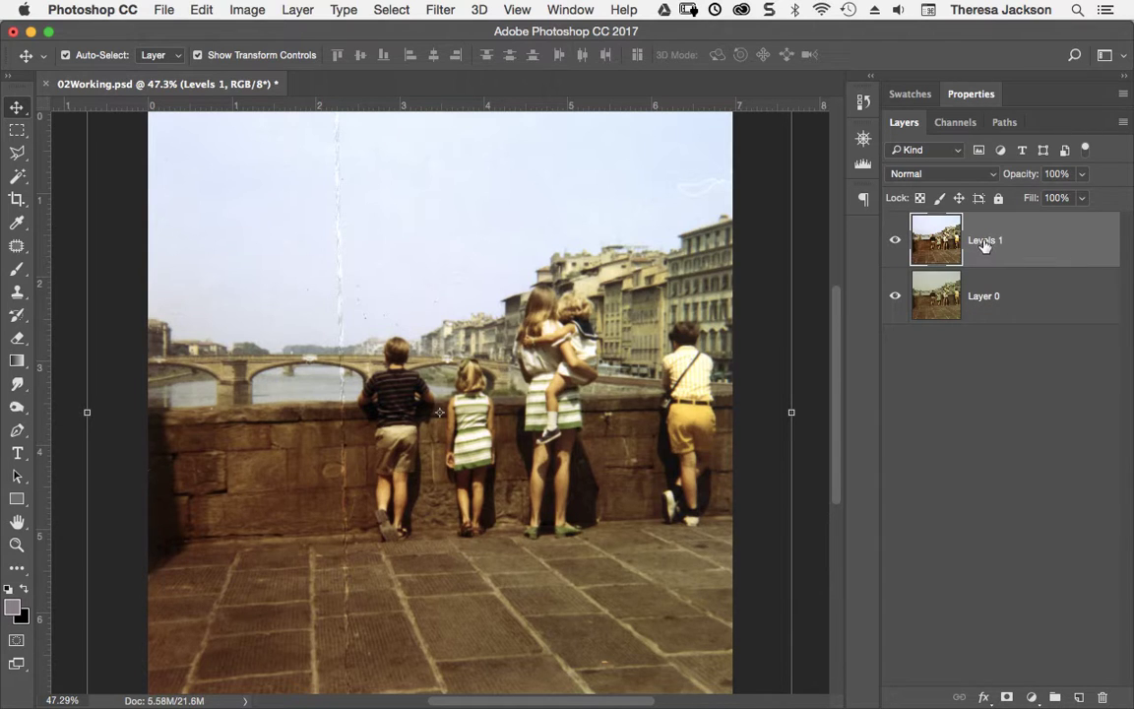
- Rename the merged layer 'retouched' and Layer 0 'orig', then toggle retouched's visibility to compare
double_click(982, 242)
text(retouched)
key(Return)
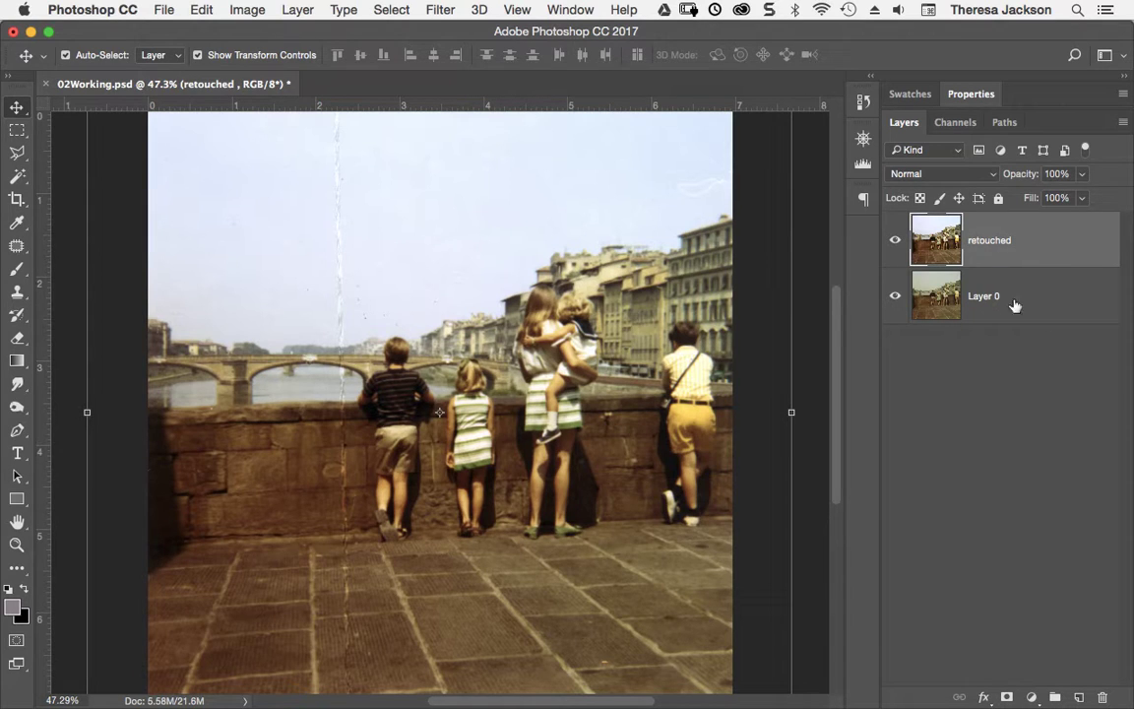
double_click(982, 296)
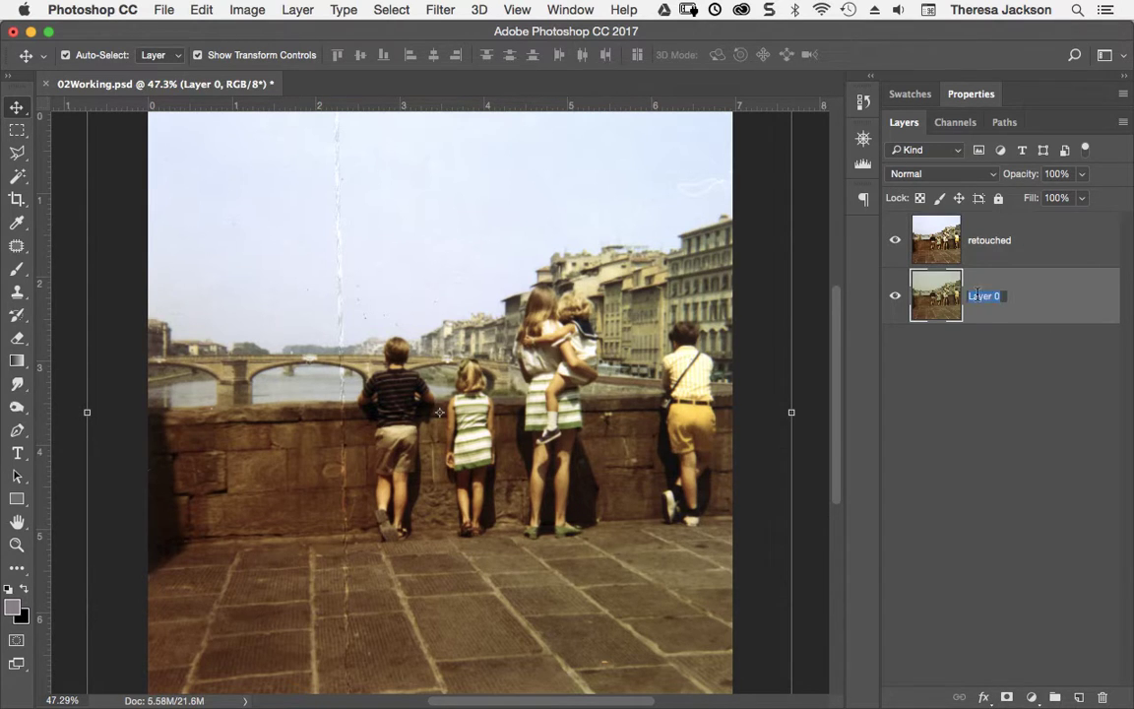
text(orig)
key(Return)
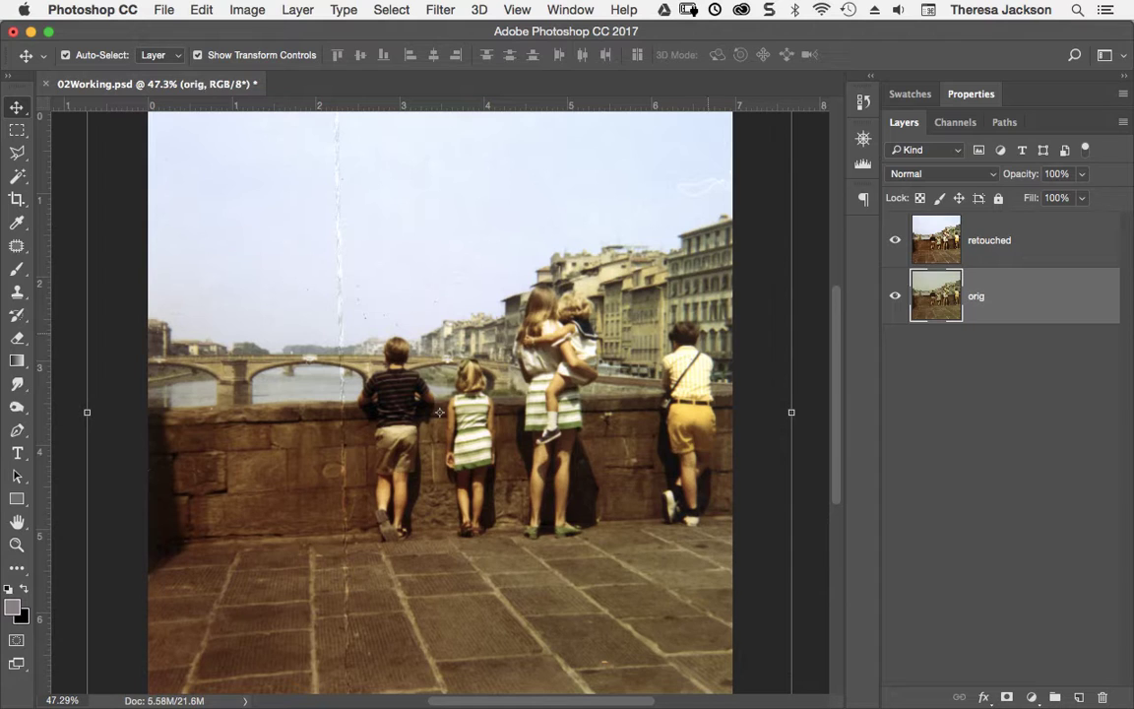
click(895, 243)
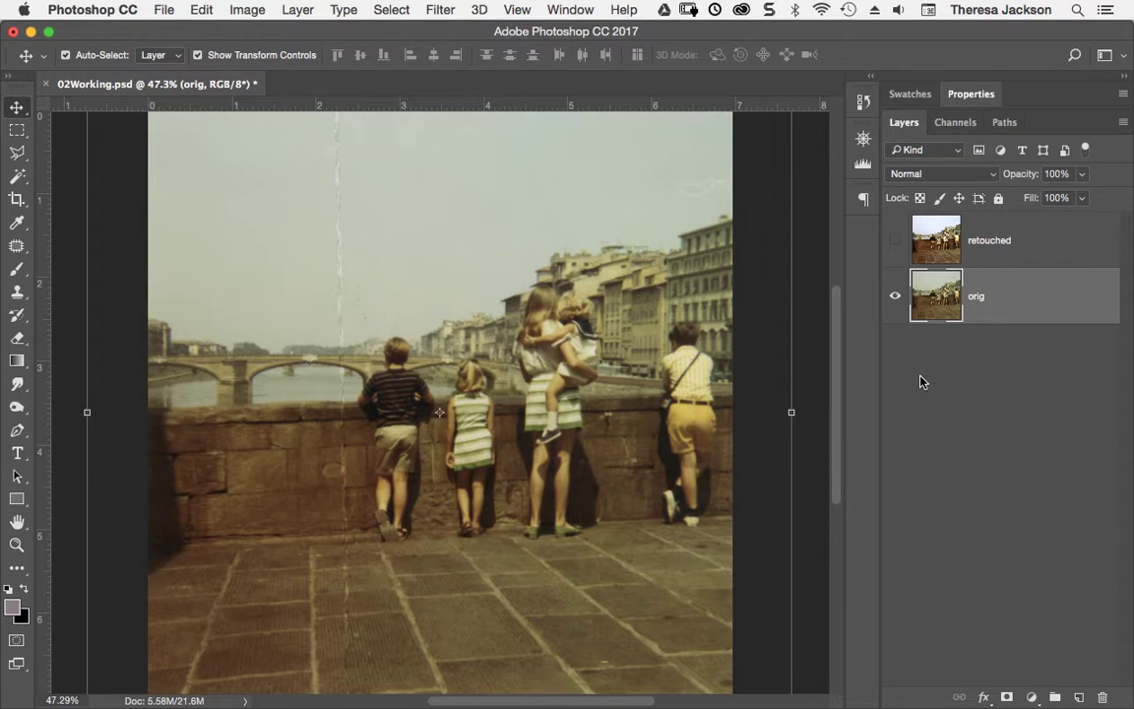
click(895, 240)
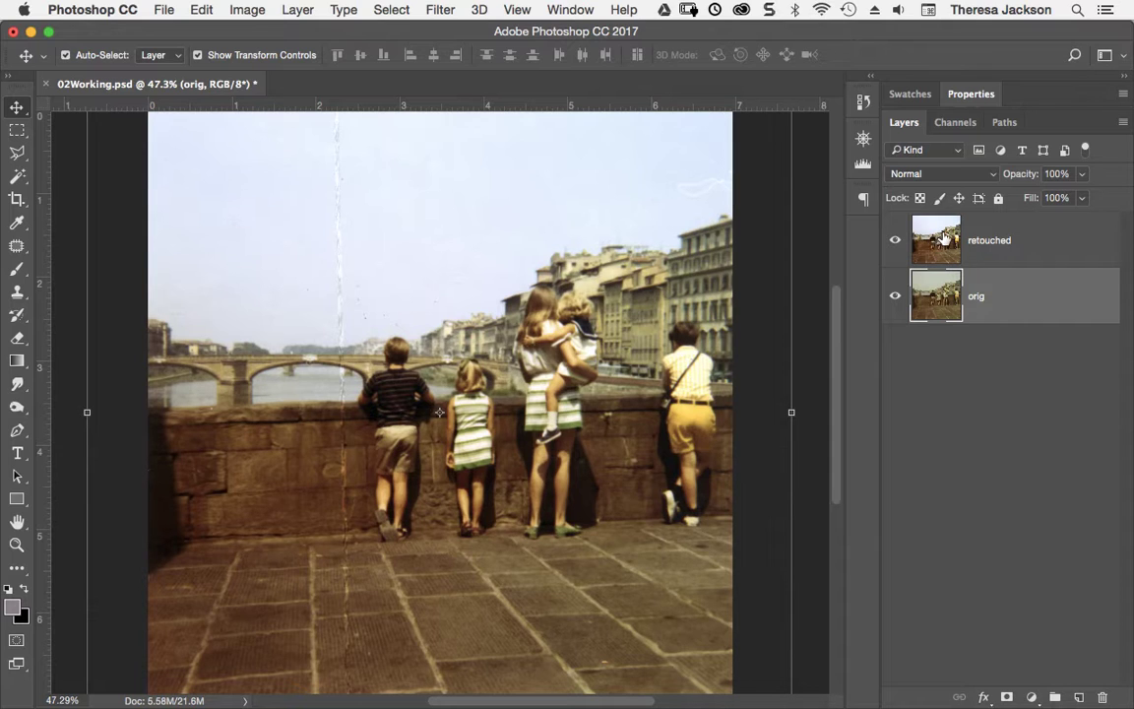
- Target the retouched layer with the Spot Healing Brush sized to 37 px
key(j)
click(992, 245)
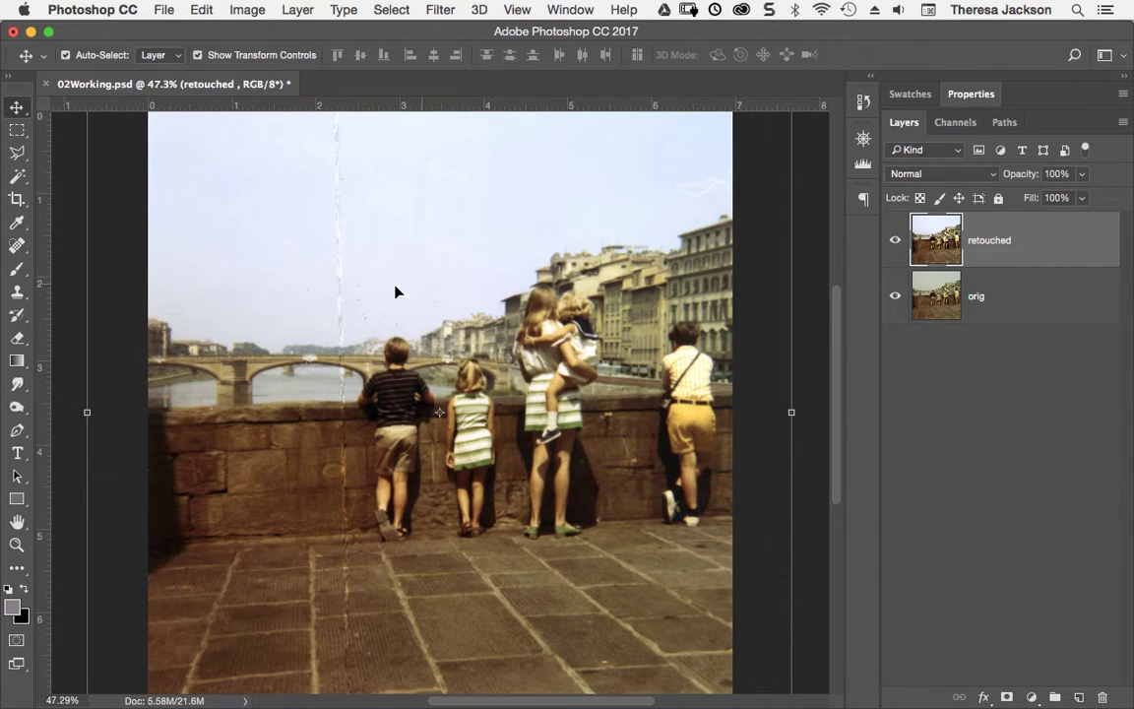
click(20, 250)
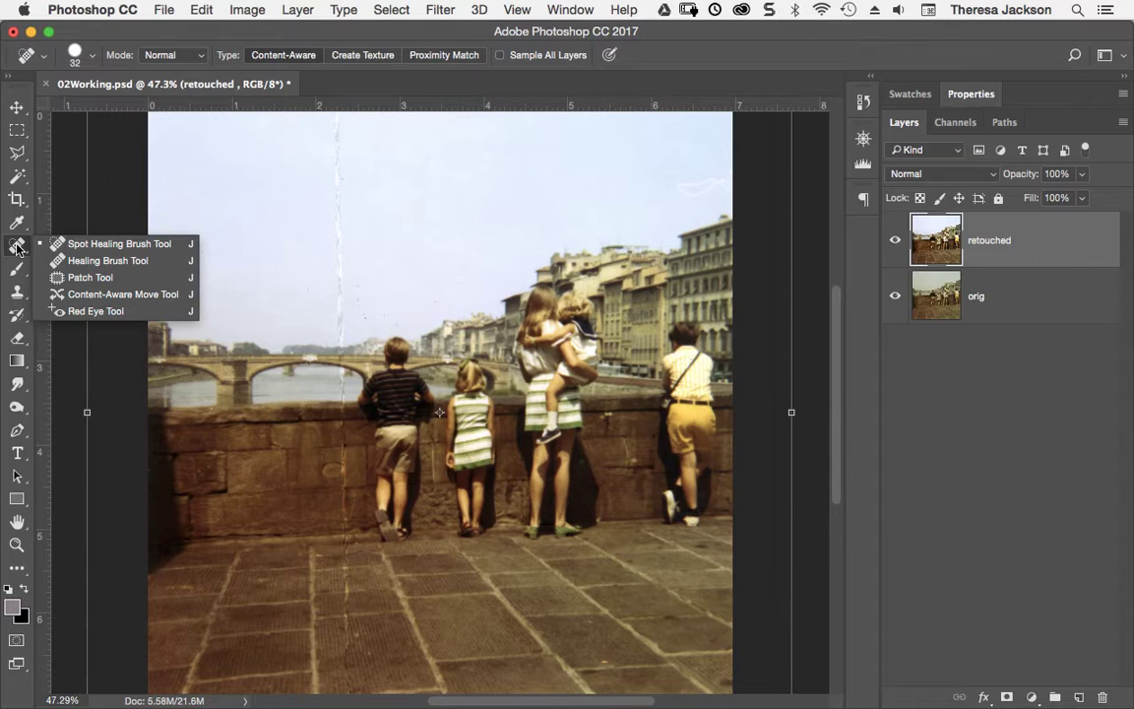
click(17, 248)
key(bracketright)
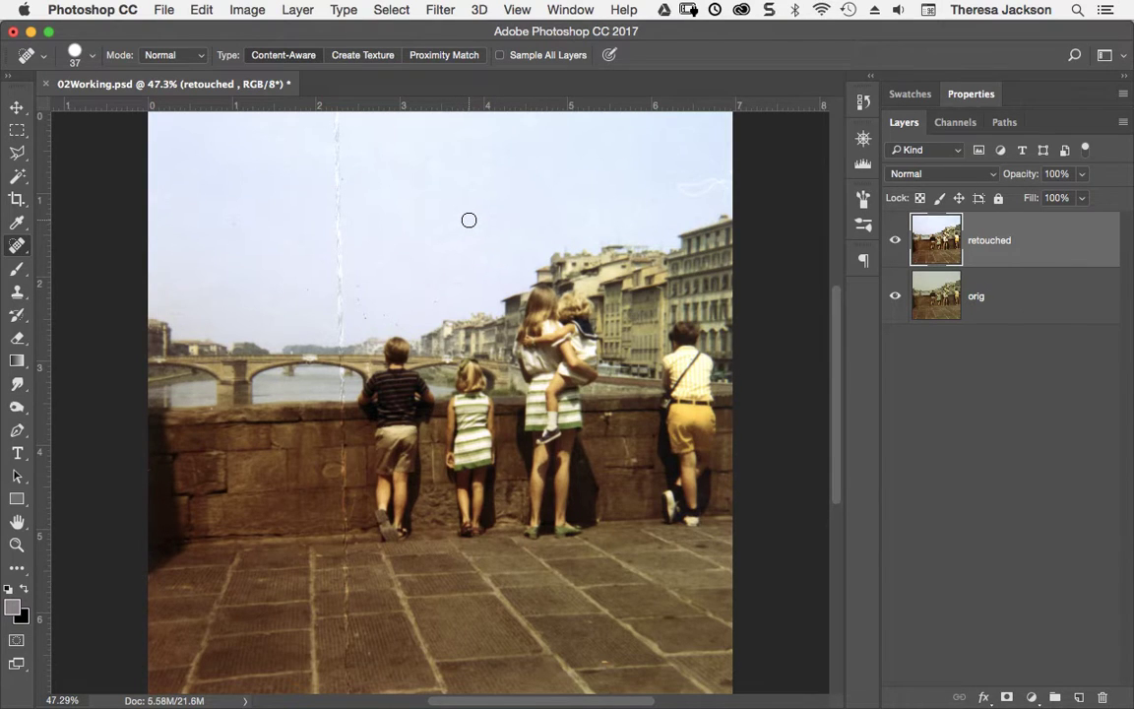
click(91, 62)
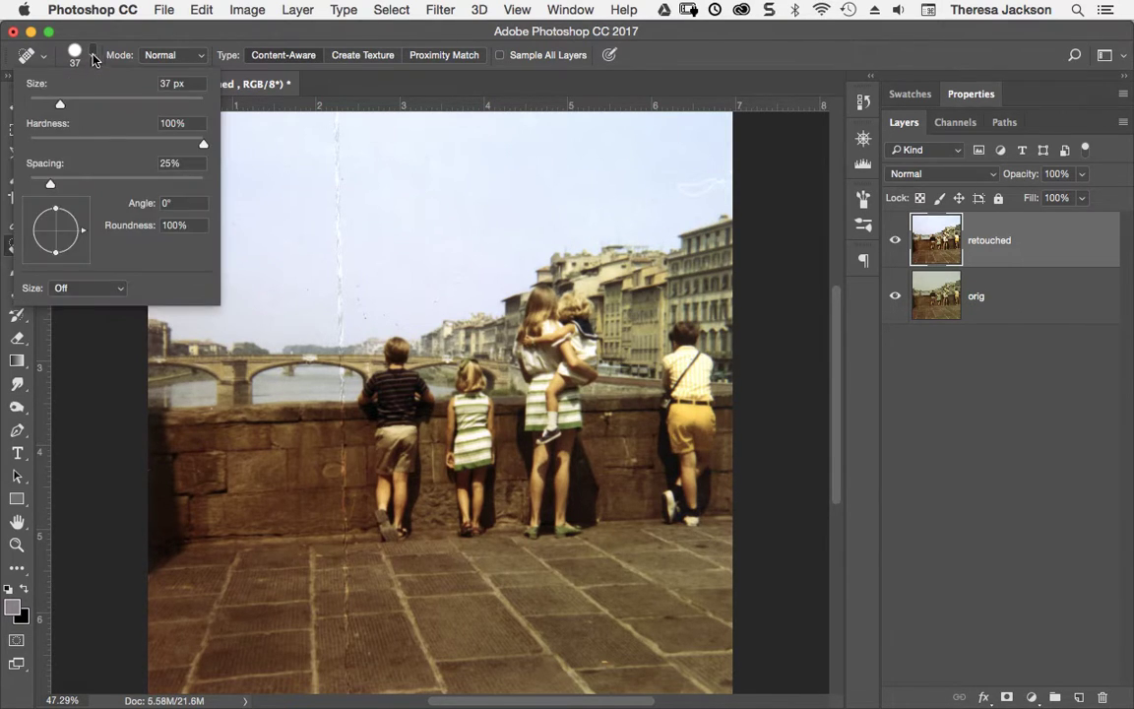
click(93, 57)
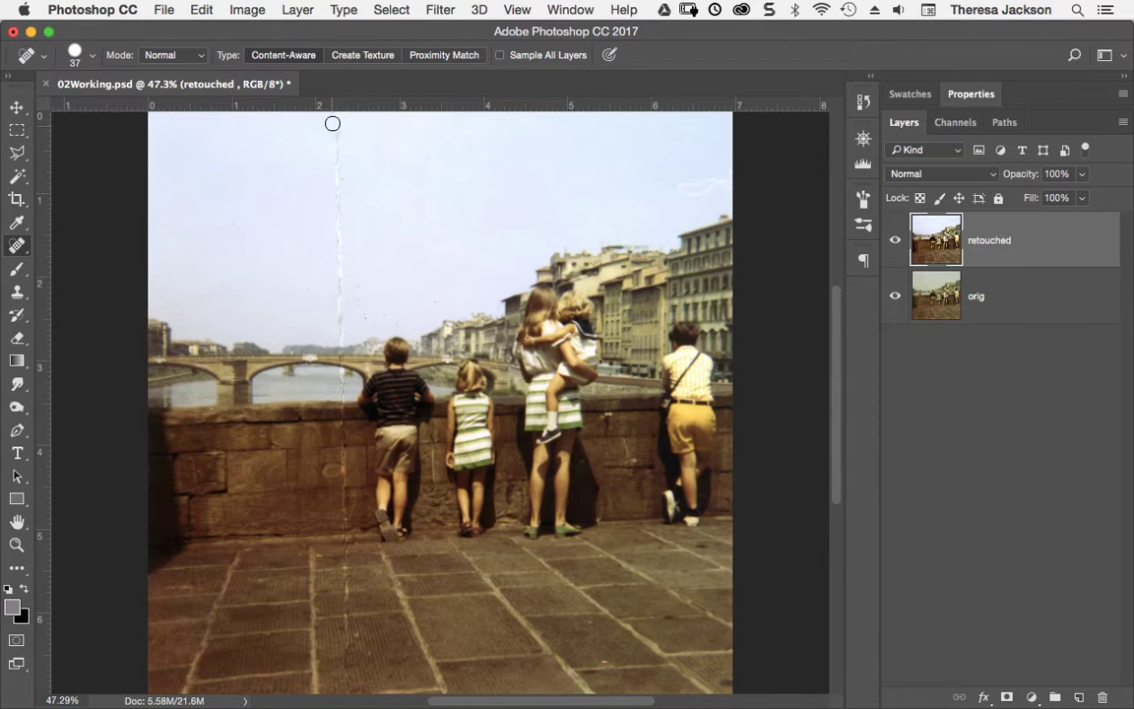
- Heal the long vertical scratch in one straight stroke from top to bottom
click(336, 118)
drag(336, 118, 339, 234)
key(super+z)
click(335, 117)
shift+click(348, 688)
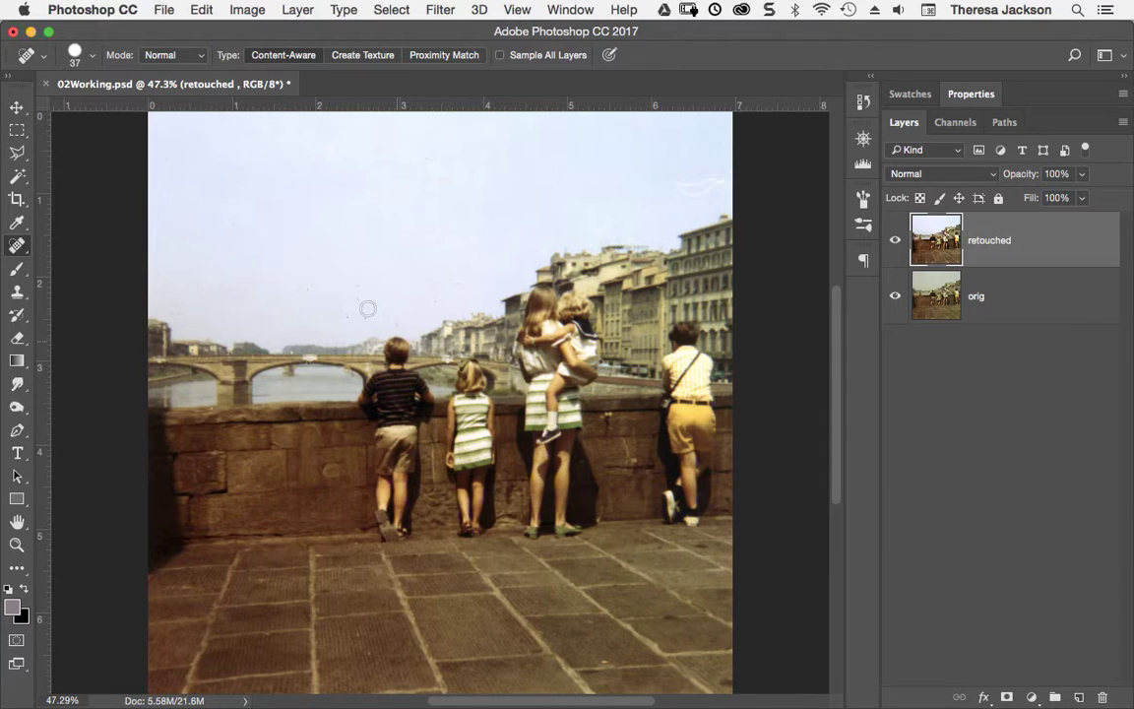
- Remove the specks and white marks scattered across the sky above the bridge
click(348, 317)
click(374, 316)
click(459, 284)
click(545, 239)
mouse_move(714, 182)
mouse_down()
mouse_move(676, 190)
mouse_move(724, 183)
mouse_up()
click(235, 222)
click(202, 251)
- Switch to the Patch Tool in Content-Aware mode with Structure 4 and Color 0
right_click(21, 253)
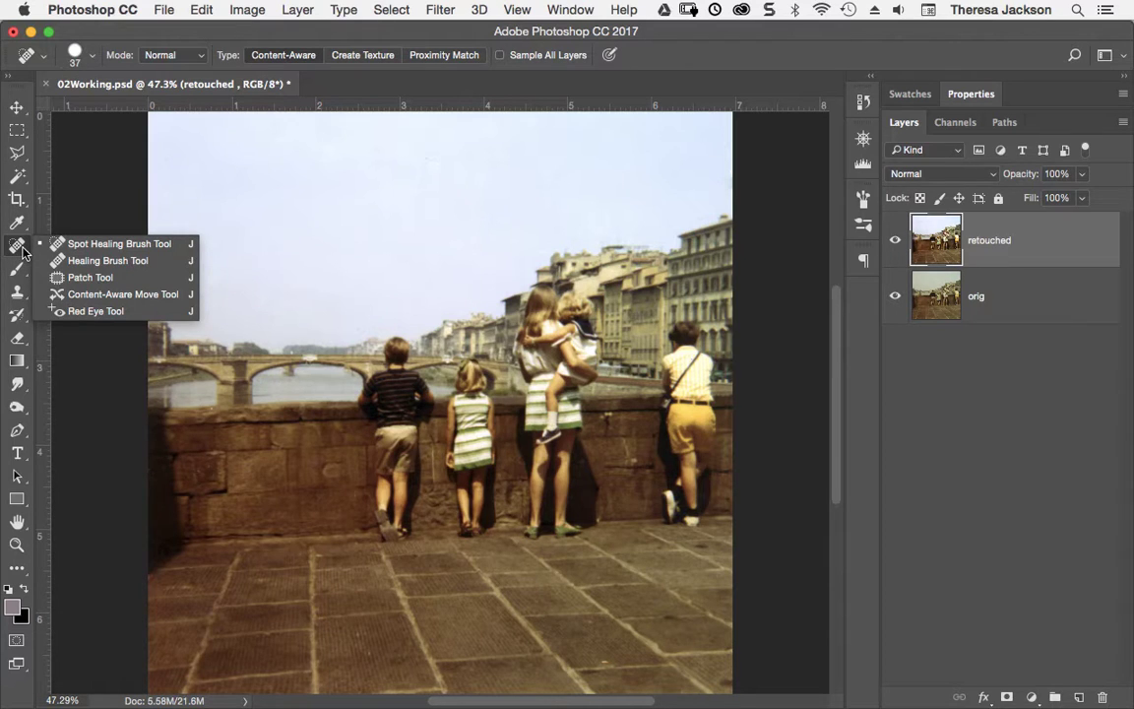
click(89, 278)
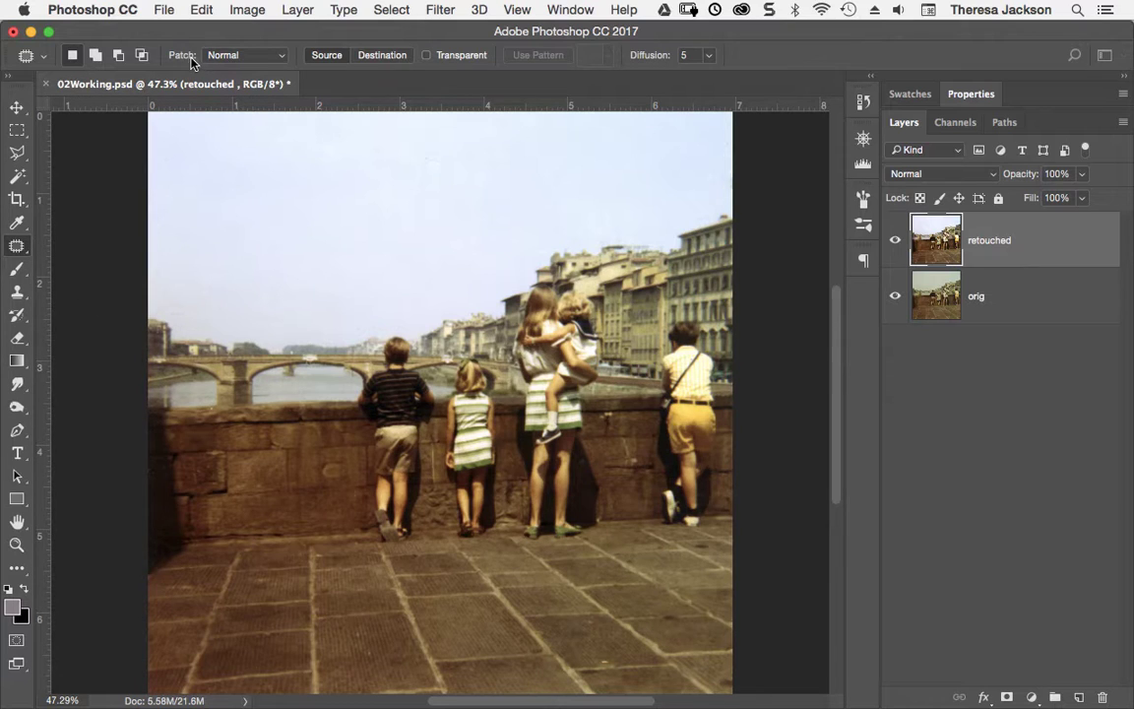
click(280, 59)
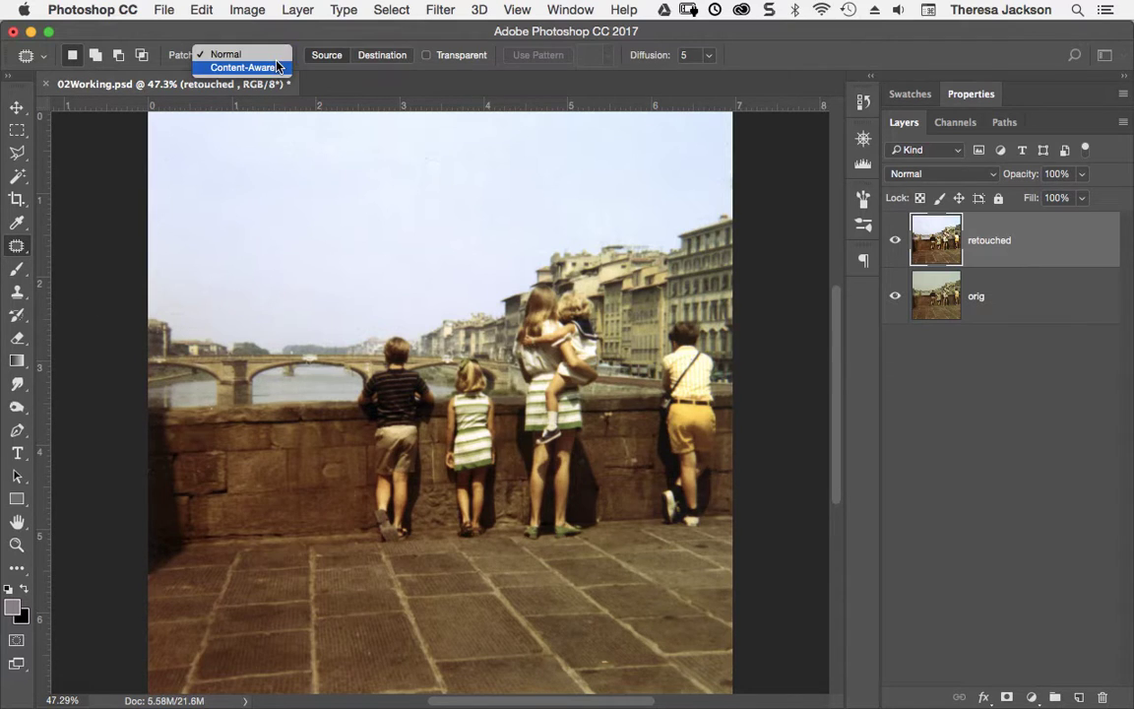
click(266, 67)
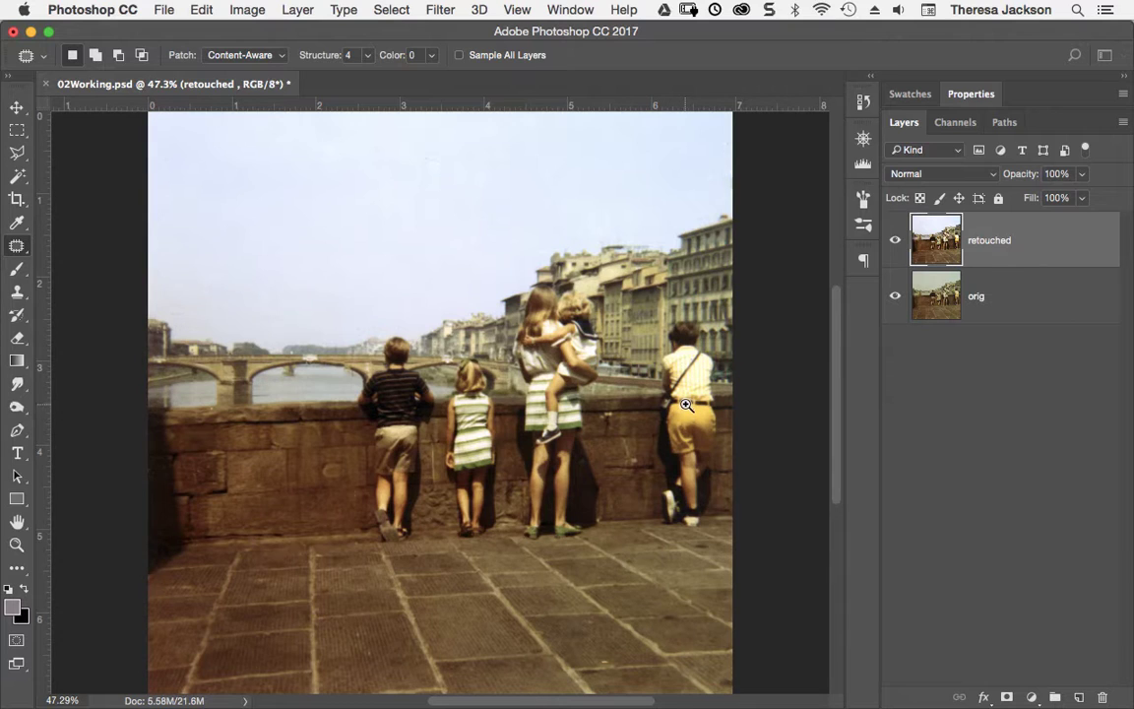
- Zoom in and draw a freehand selection around the boy on the right
drag(689, 409, 732, 403)
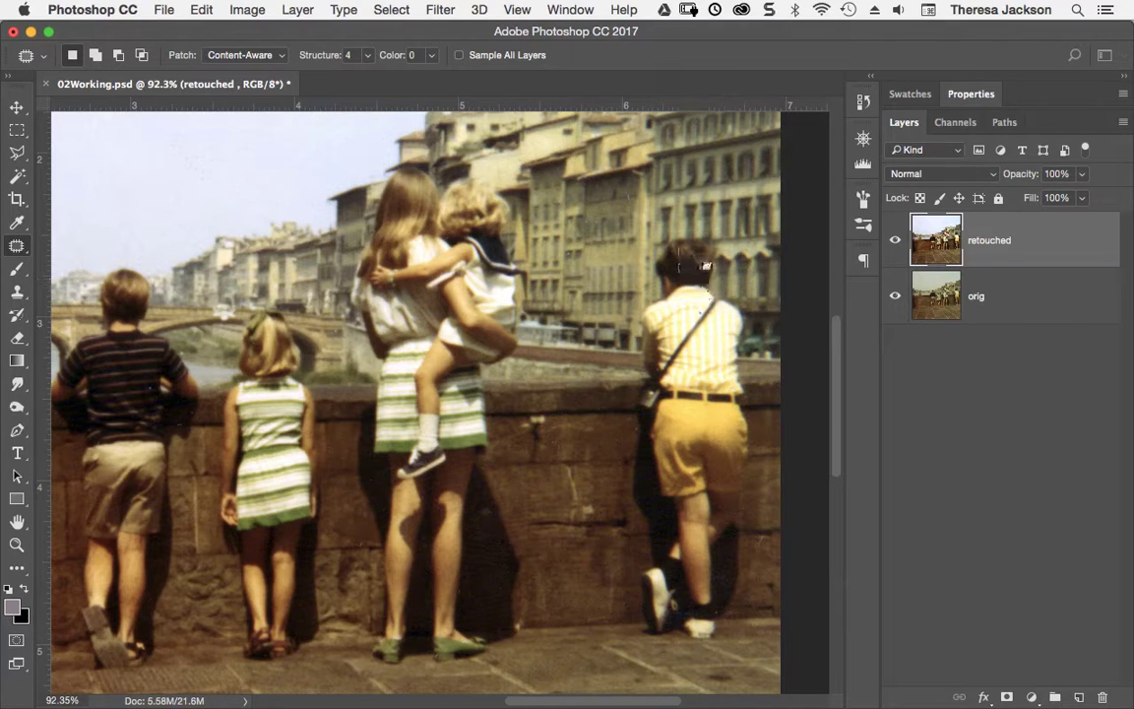
mouse_move(731, 287)
mouse_down()
mouse_move(701, 235)
mouse_move(660, 243)
mouse_move(635, 325)
mouse_move(626, 492)
mouse_move(641, 553)
mouse_move(636, 632)
mouse_move(647, 642)
mouse_move(710, 646)
mouse_move(743, 597)
mouse_move(758, 428)
mouse_move(731, 283)
mouse_up()
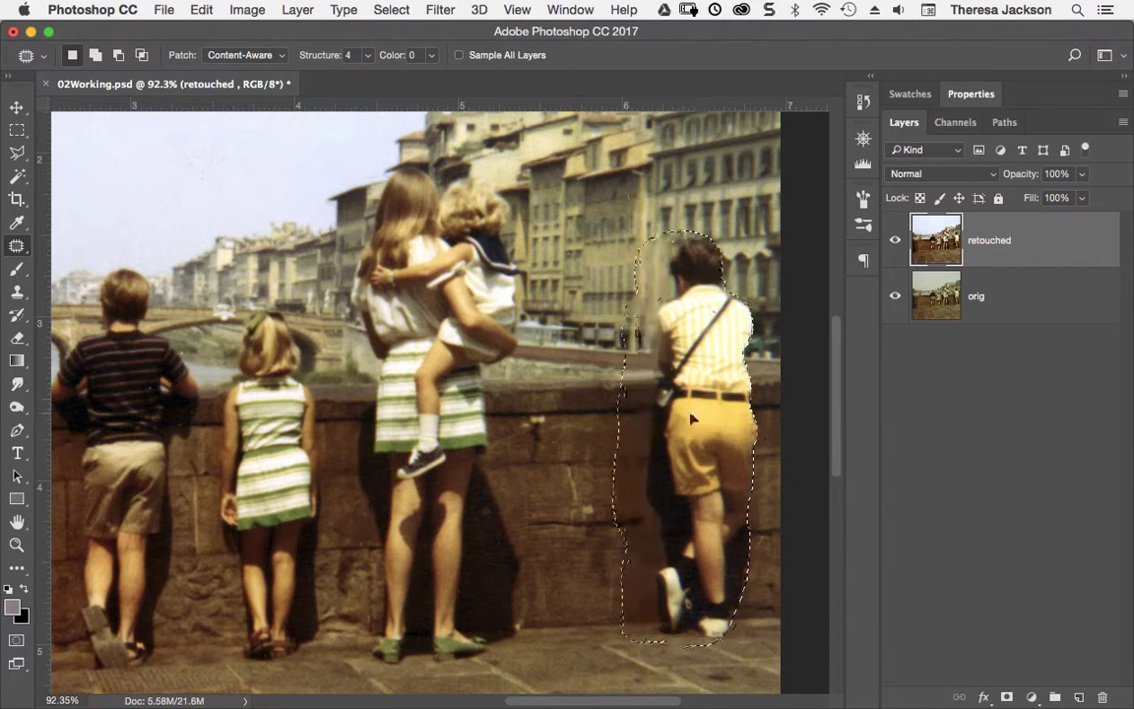
- Drag the boy's selection onto clean wall to the left to fill it with wall texture
drag(690, 418, 611, 419)
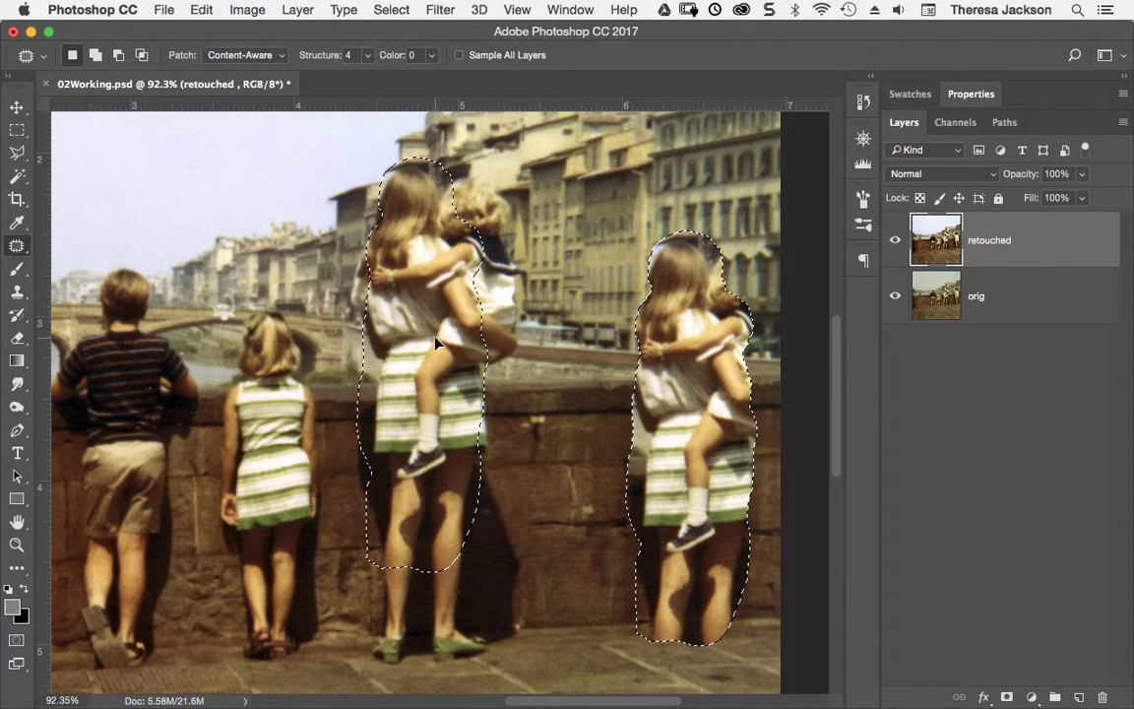
drag(436, 342, 589, 422)
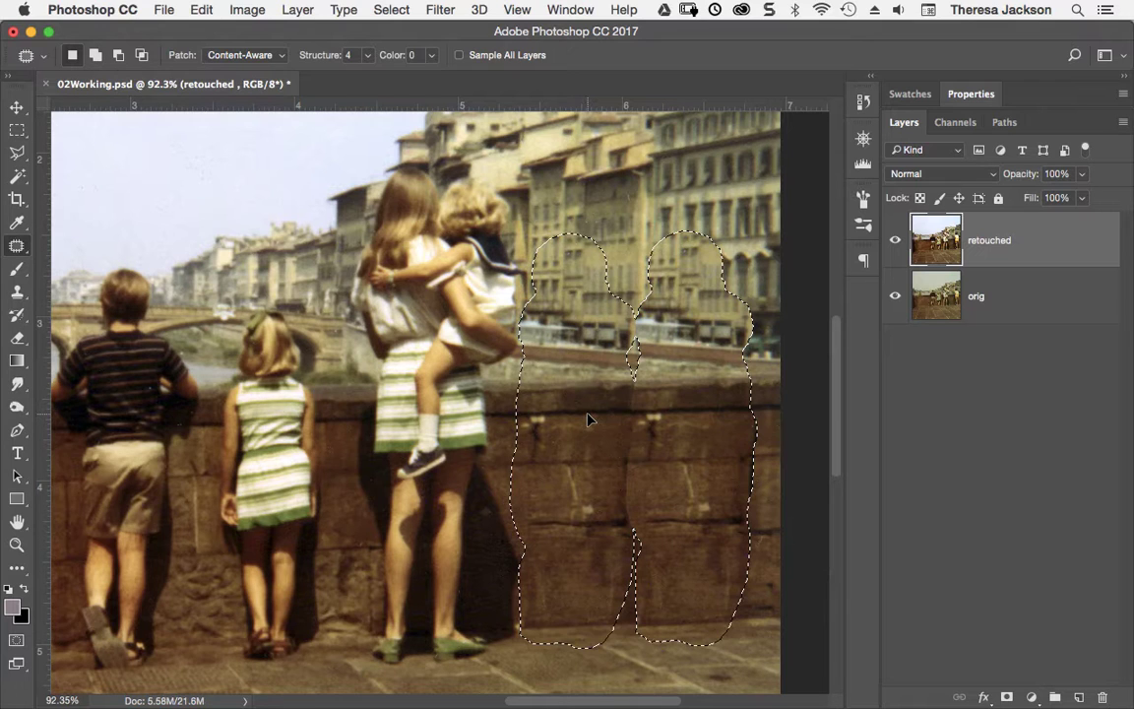
drag(587, 420, 588, 422)
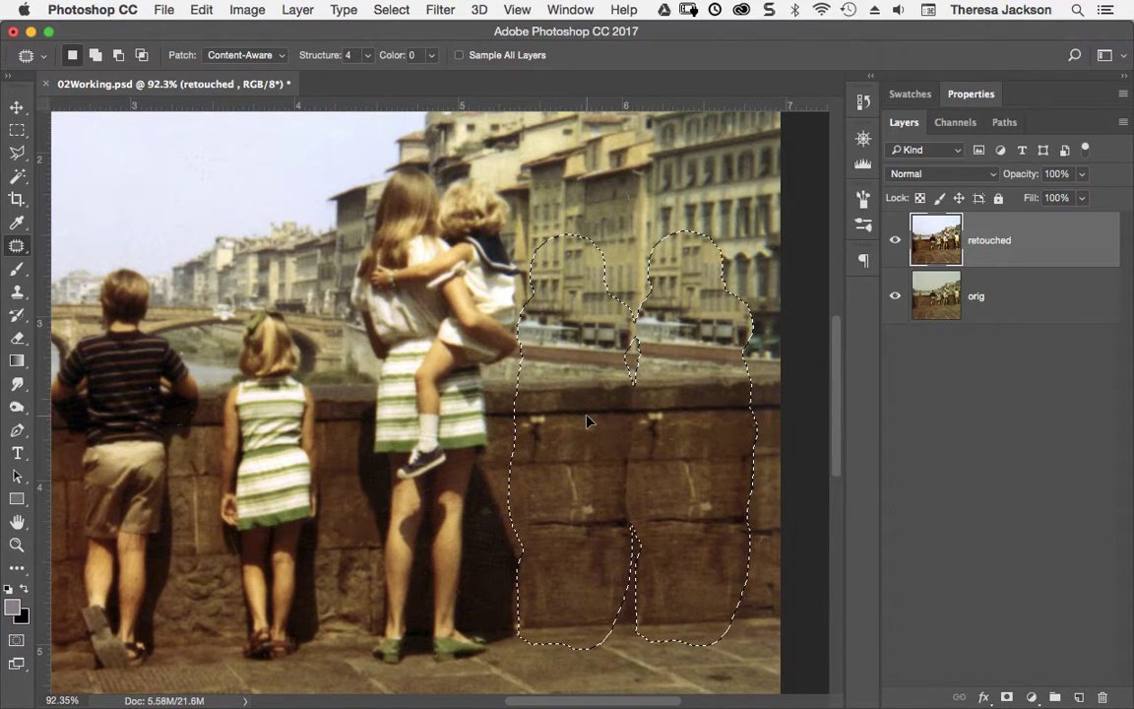
drag(588, 422, 589, 422)
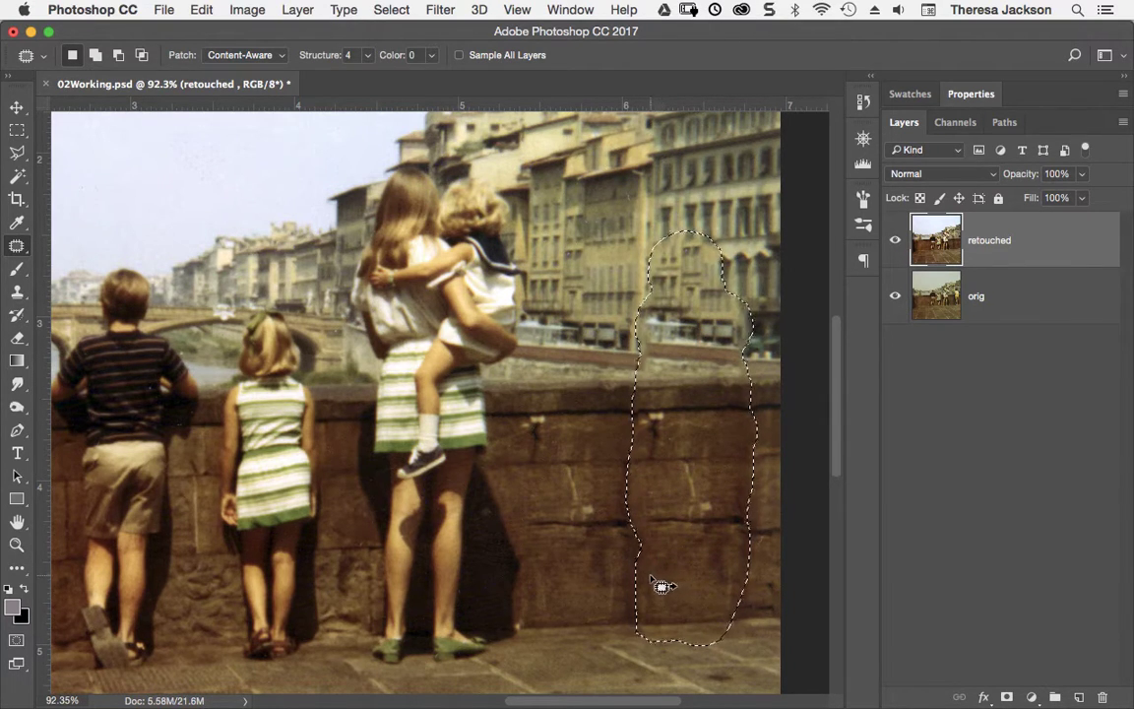
- Deselect the patch outline and switch to the Clone Stamp at 30% opacity
key(super+d)
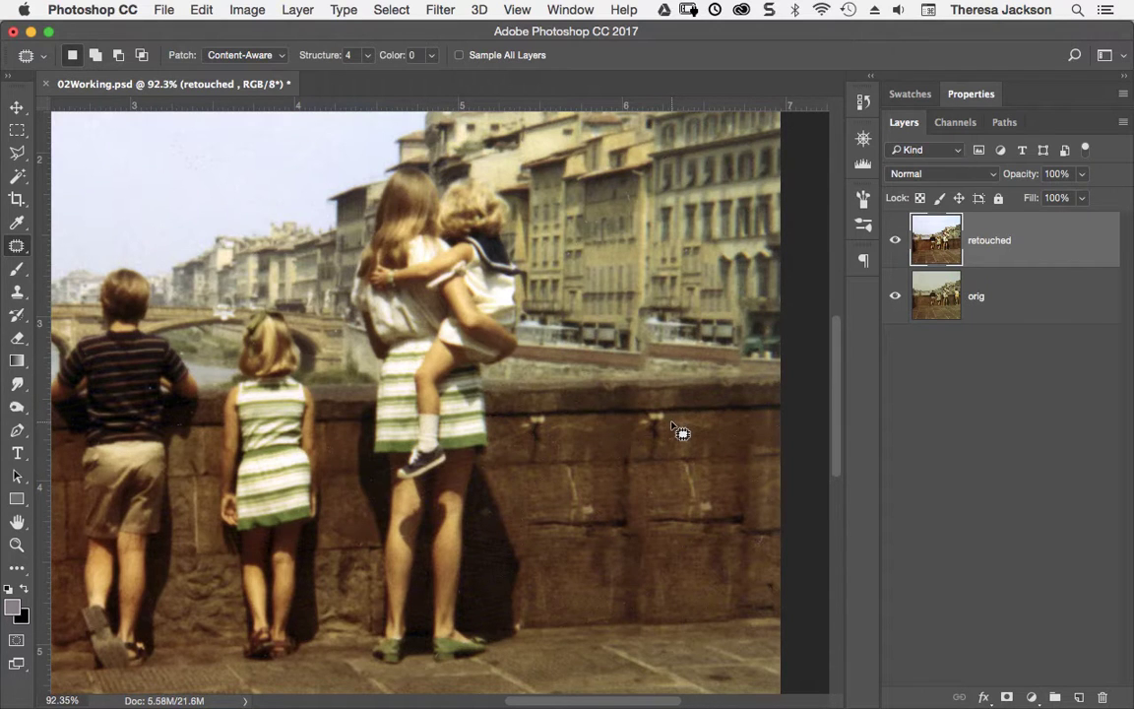
scroll(679, 430, left, 2)
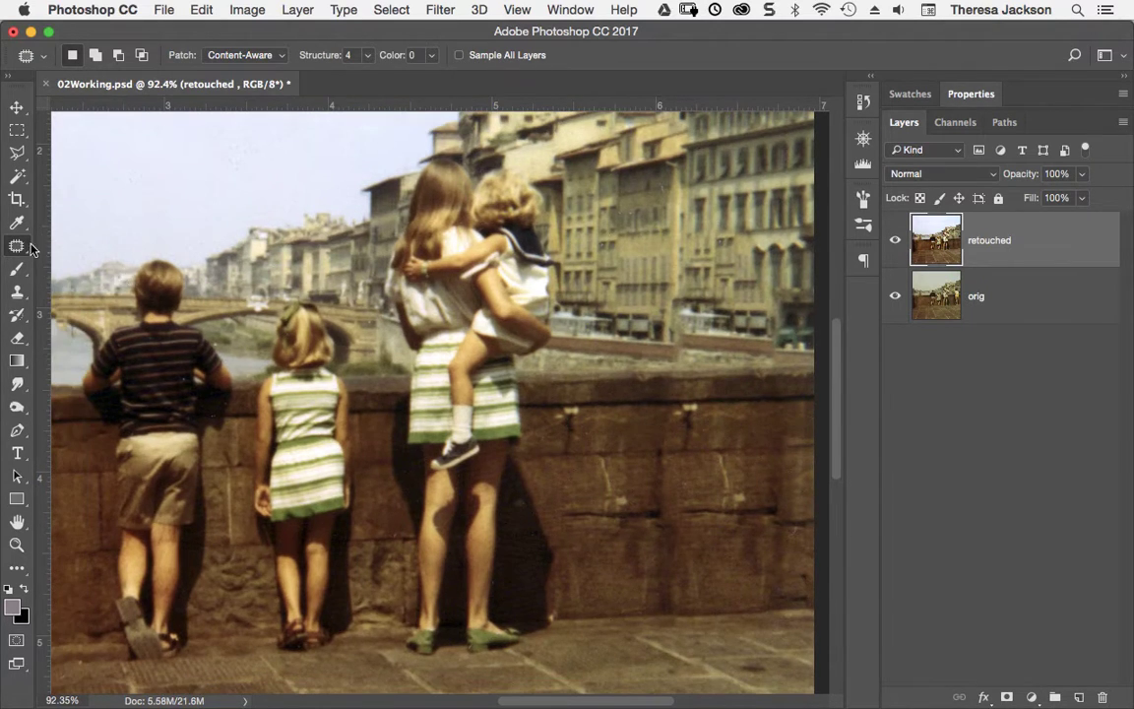
click(17, 294)
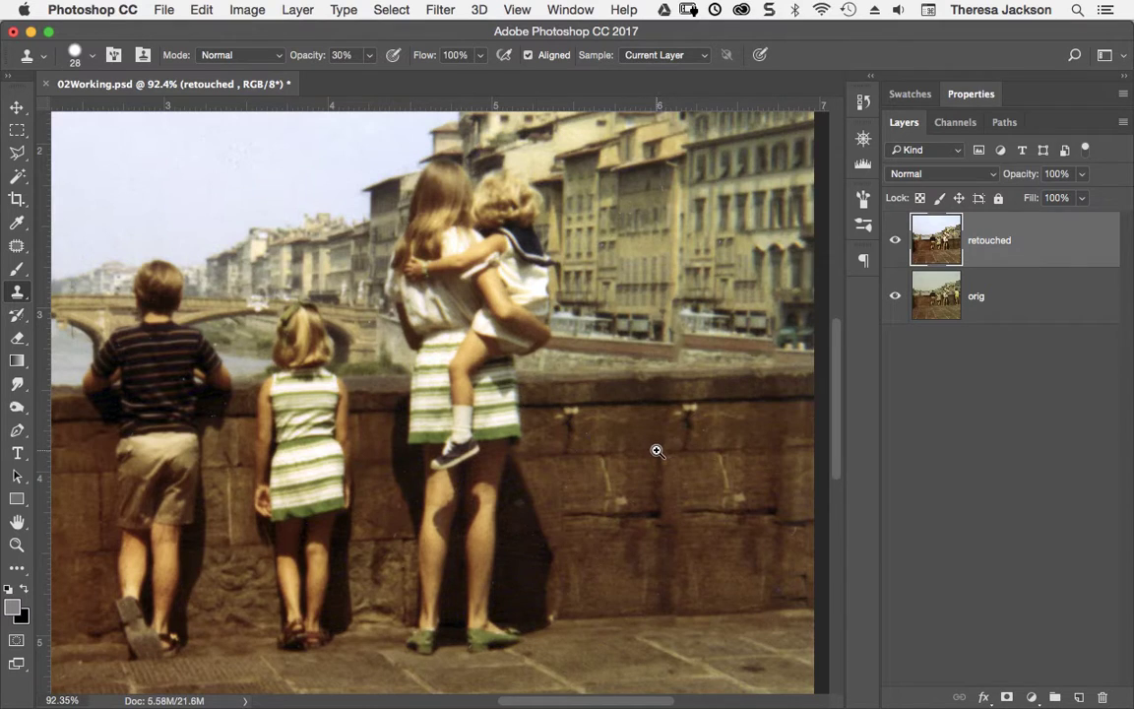
- Clone away the light stain on the patched wall's upper ledge, undoing a stray stroke on the railing
drag(657, 451, 702, 436)
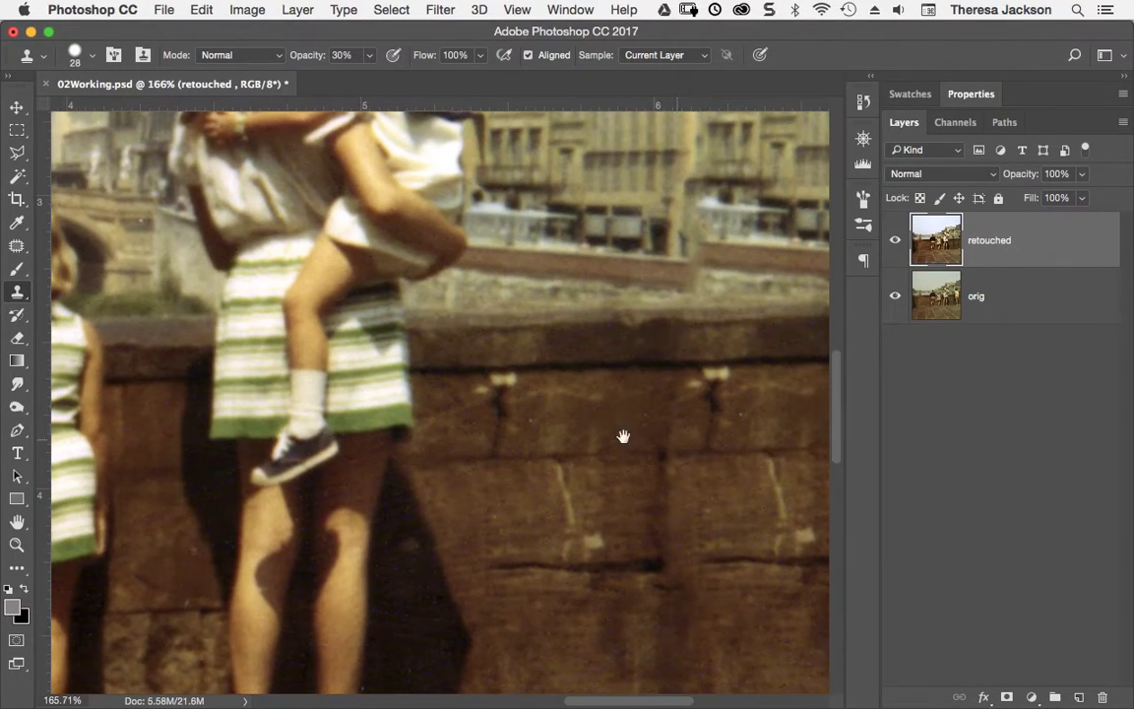
drag(604, 434, 482, 419)
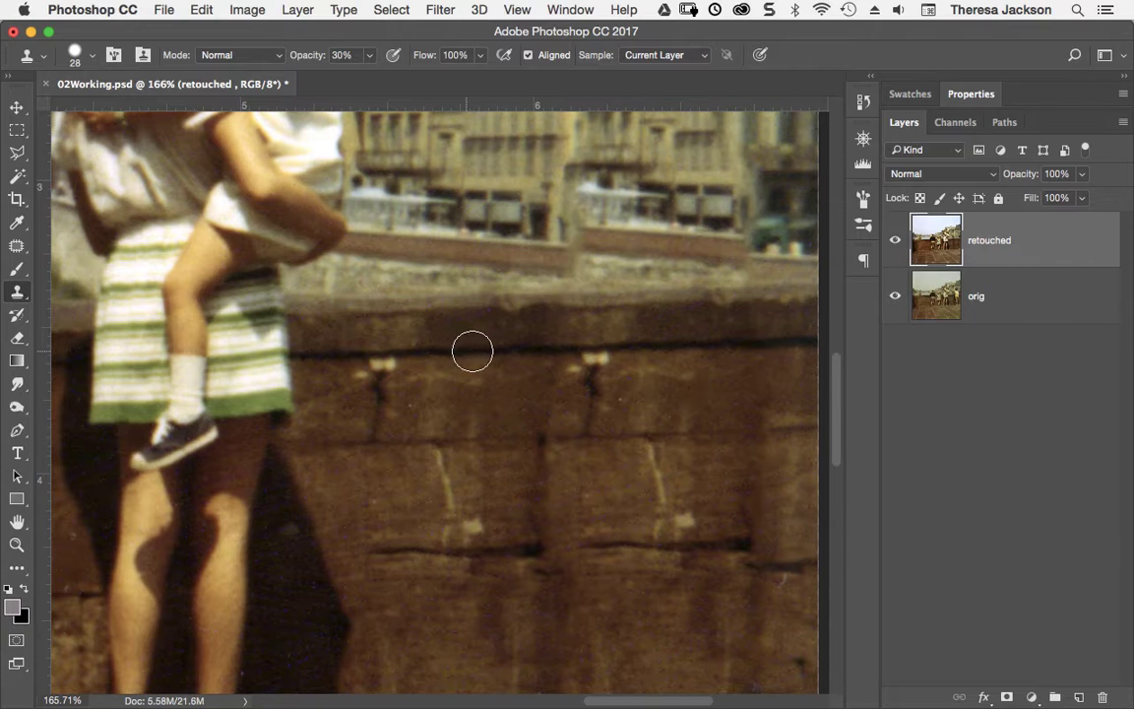
mouse_move(458, 261)
mouse_down()
mouse_move(443, 240)
mouse_move(477, 222)
mouse_up()
key(super+z)
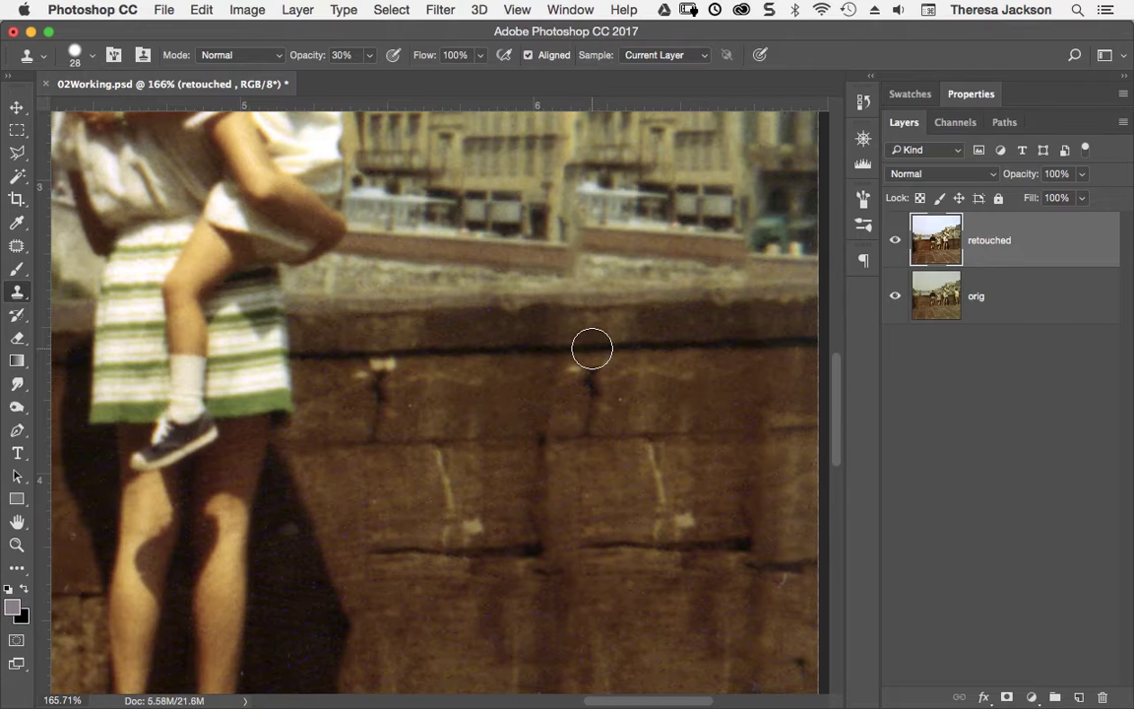
mouse_move(591, 349)
mouse_down()
mouse_move(608, 362)
mouse_move(536, 332)
mouse_move(530, 317)
mouse_move(584, 346)
mouse_move(556, 310)
mouse_move(531, 345)
mouse_move(589, 362)
mouse_up()
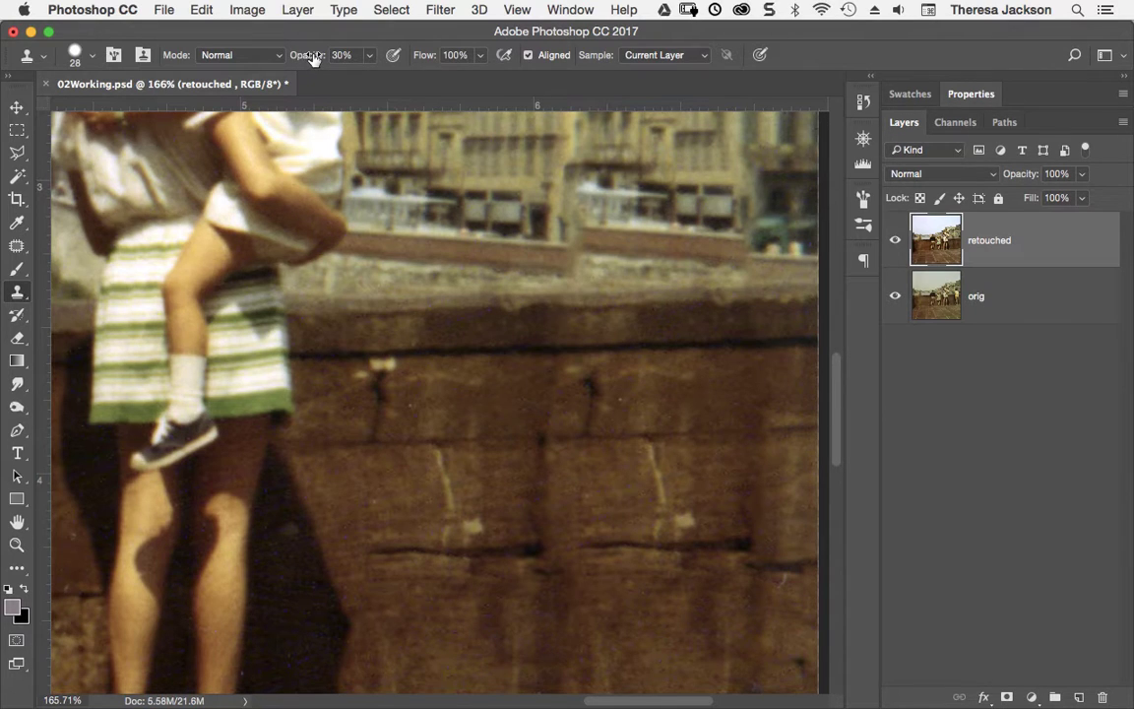
- Set Clone Stamp opacity to 100% and clone wall texture over the patched area
click(371, 59)
drag(372, 78, 442, 84)
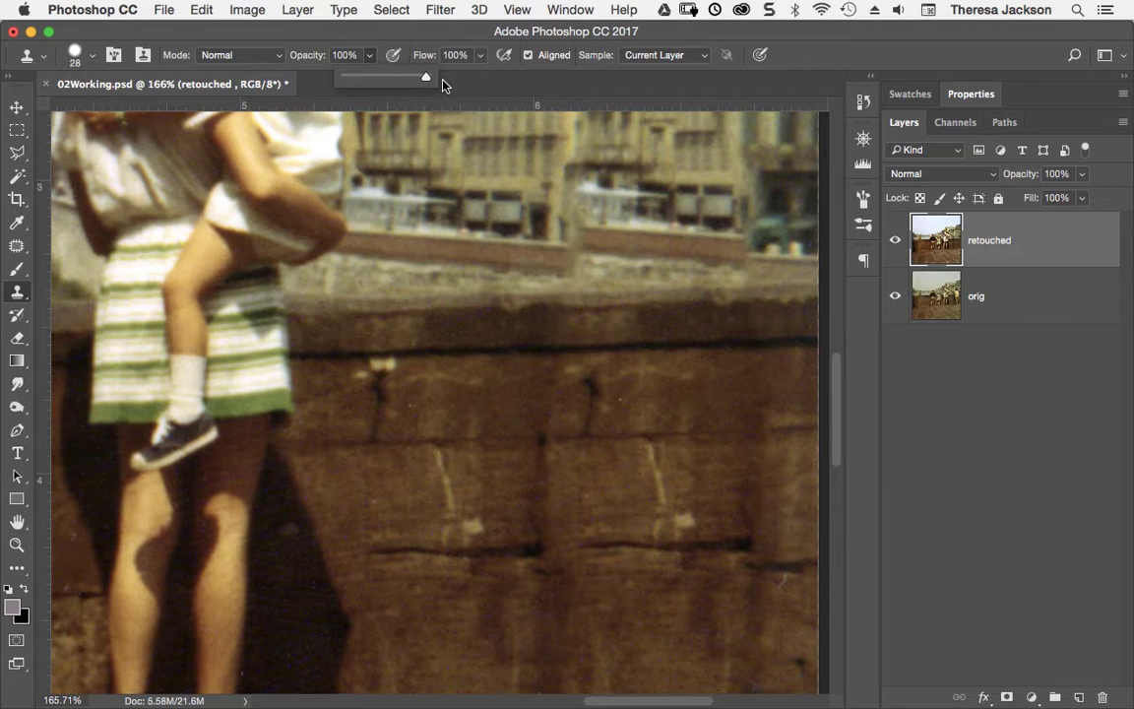
mouse_move(653, 470)
mouse_down()
mouse_move(660, 481)
mouse_move(661, 450)
mouse_move(641, 519)
mouse_move(686, 518)
mouse_move(678, 528)
mouse_move(645, 532)
mouse_move(683, 464)
mouse_move(647, 453)
mouse_move(673, 469)
mouse_move(628, 523)
mouse_move(666, 488)
mouse_move(658, 452)
mouse_move(617, 425)
mouse_move(567, 475)
mouse_move(521, 443)
mouse_up()
click(370, 56)
drag(329, 78, 429, 138)
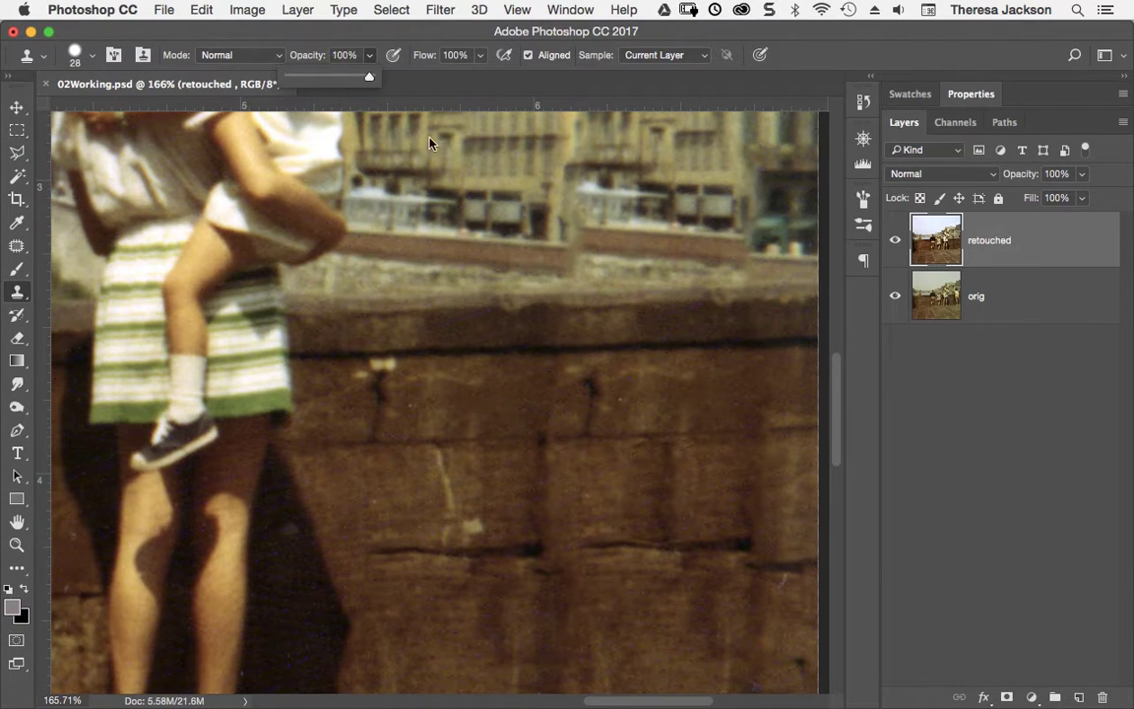
- Clone fresh wall texture over the light spots and the dark crack mark
alt+click(569, 491)
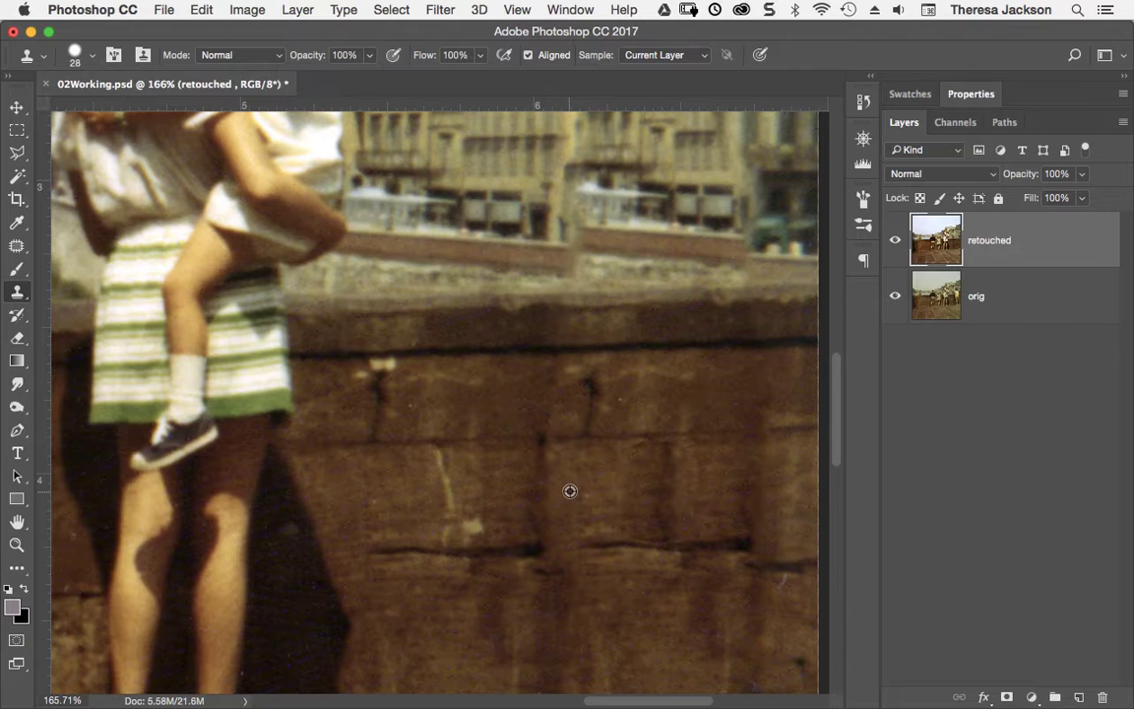
mouse_move(612, 491)
mouse_down()
mouse_move(663, 460)
mouse_move(631, 455)
mouse_move(661, 470)
mouse_move(627, 497)
mouse_up()
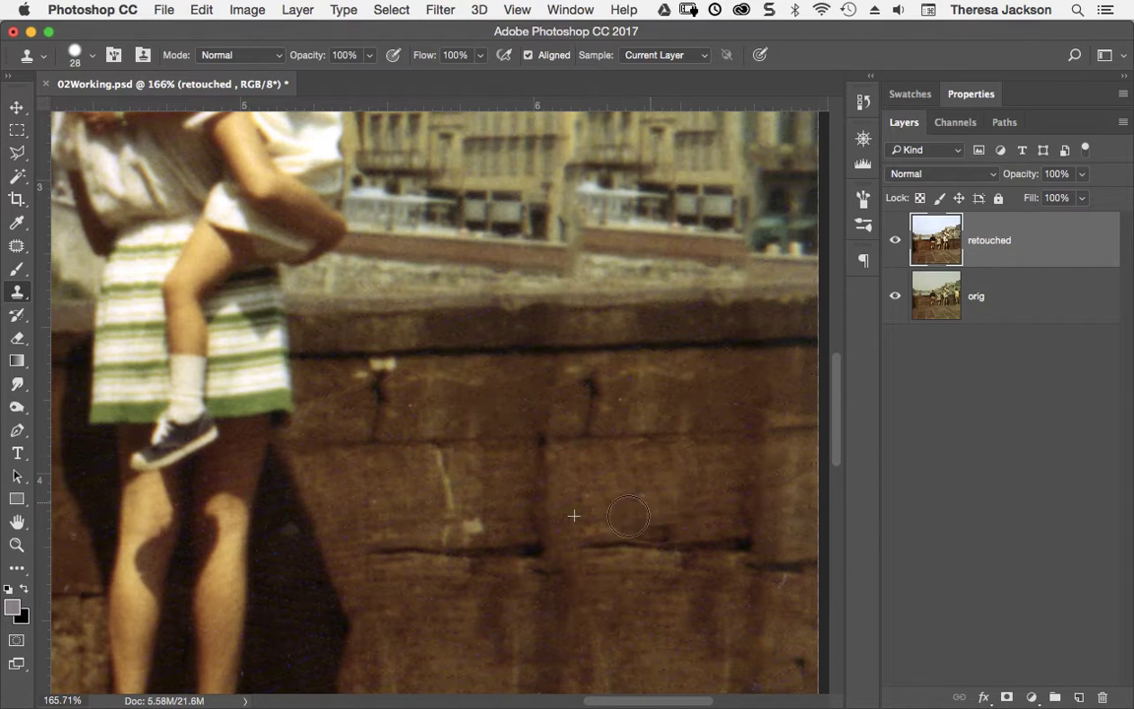
alt+click(583, 499)
mouse_move(674, 532)
mouse_down()
mouse_move(635, 533)
mouse_move(683, 527)
mouse_move(625, 527)
mouse_move(650, 523)
mouse_move(661, 479)
mouse_move(658, 445)
mouse_move(639, 447)
mouse_move(681, 445)
mouse_move(633, 475)
mouse_up()
alt+click(607, 489)
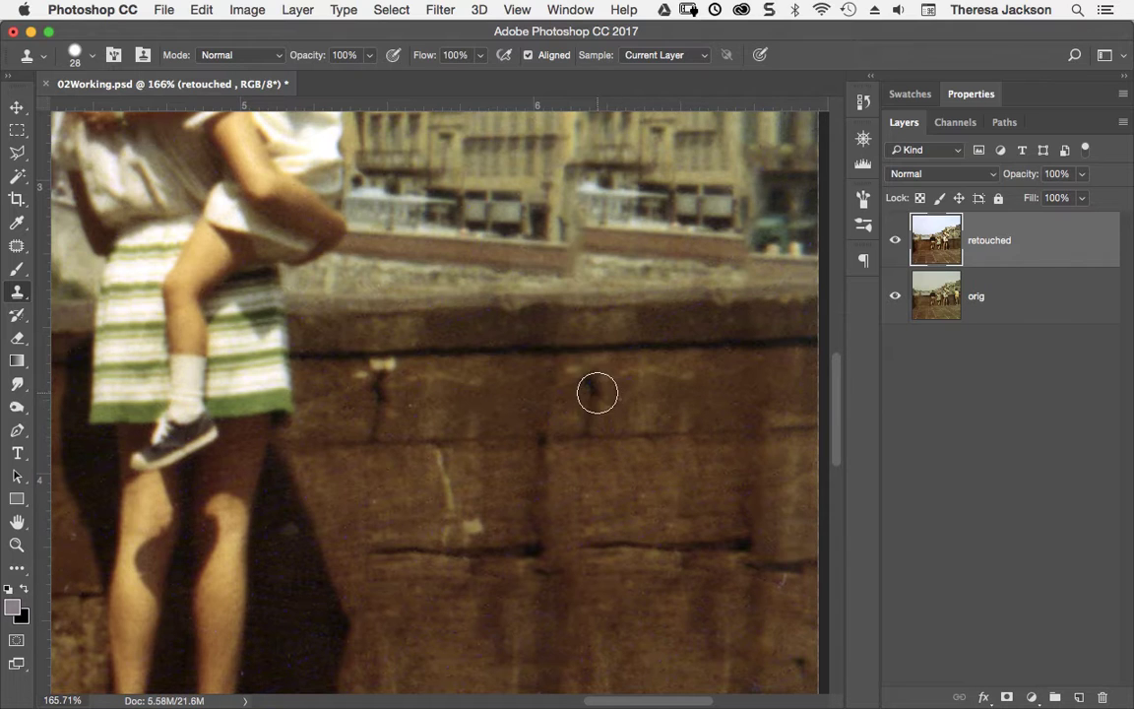
mouse_move(595, 392)
mouse_down()
mouse_move(607, 382)
mouse_move(613, 399)
mouse_move(591, 434)
mouse_up()
- Smooth the crack on the lower wall with cloned texture, undoing a dark dab
drag(670, 615, 575, 462)
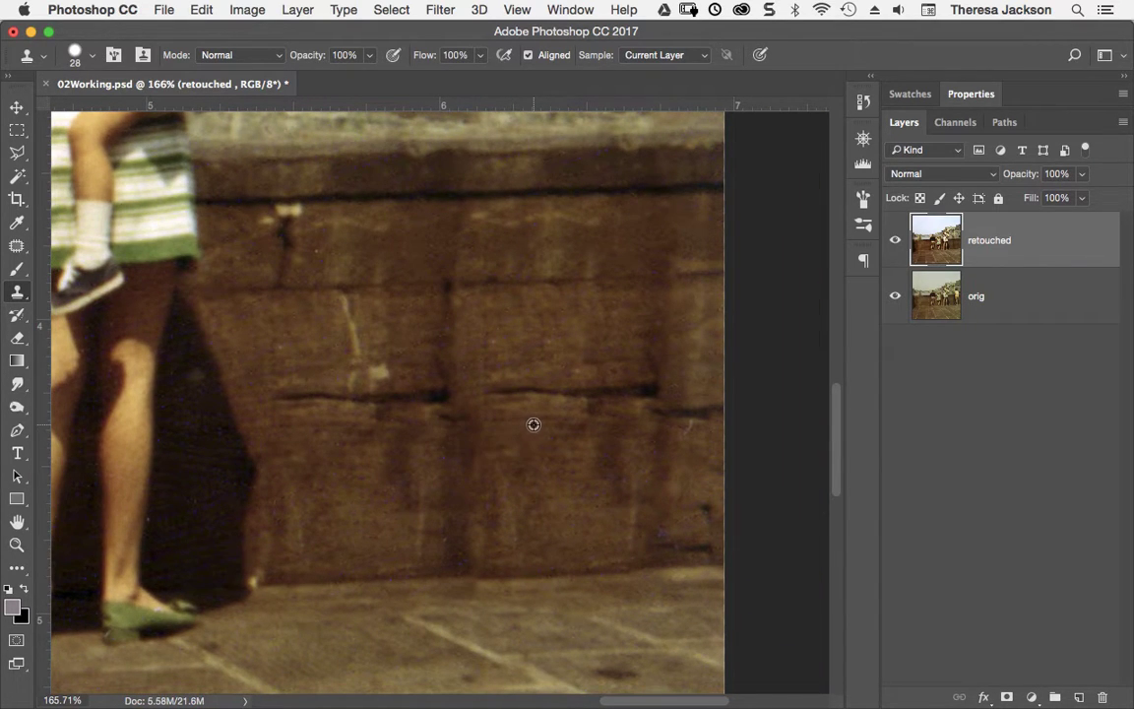
alt+click(509, 427)
click(547, 382)
key(super+z)
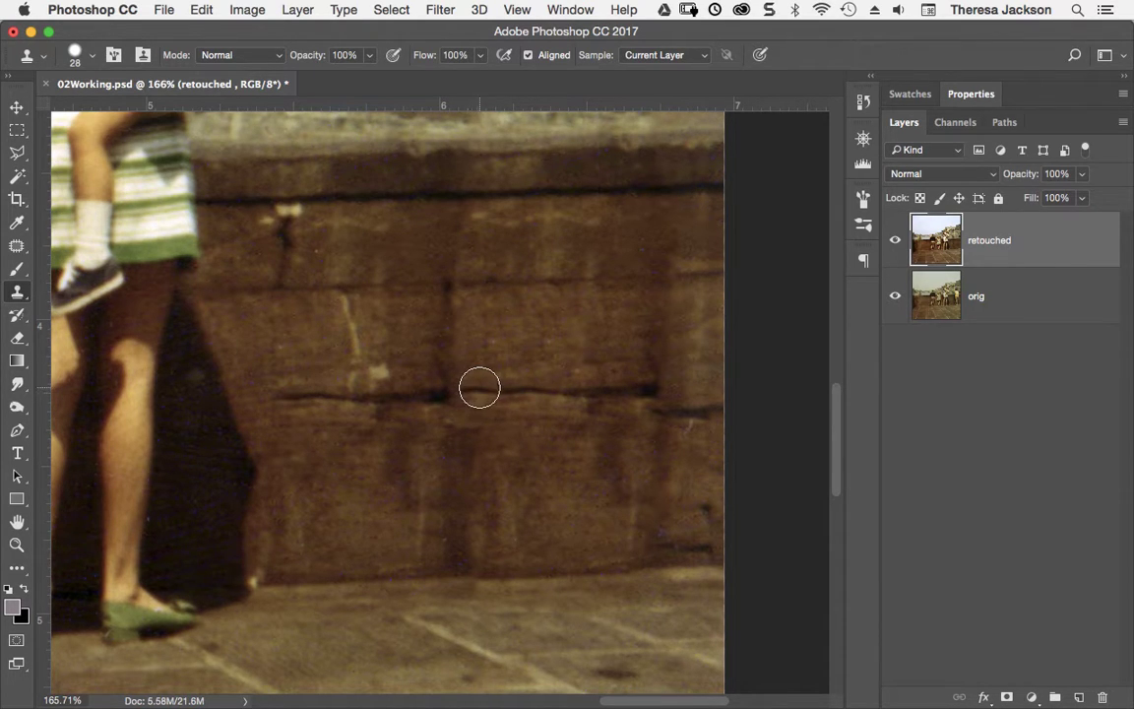
mouse_move(479, 387)
mouse_down()
mouse_move(450, 393)
mouse_move(509, 381)
mouse_up()
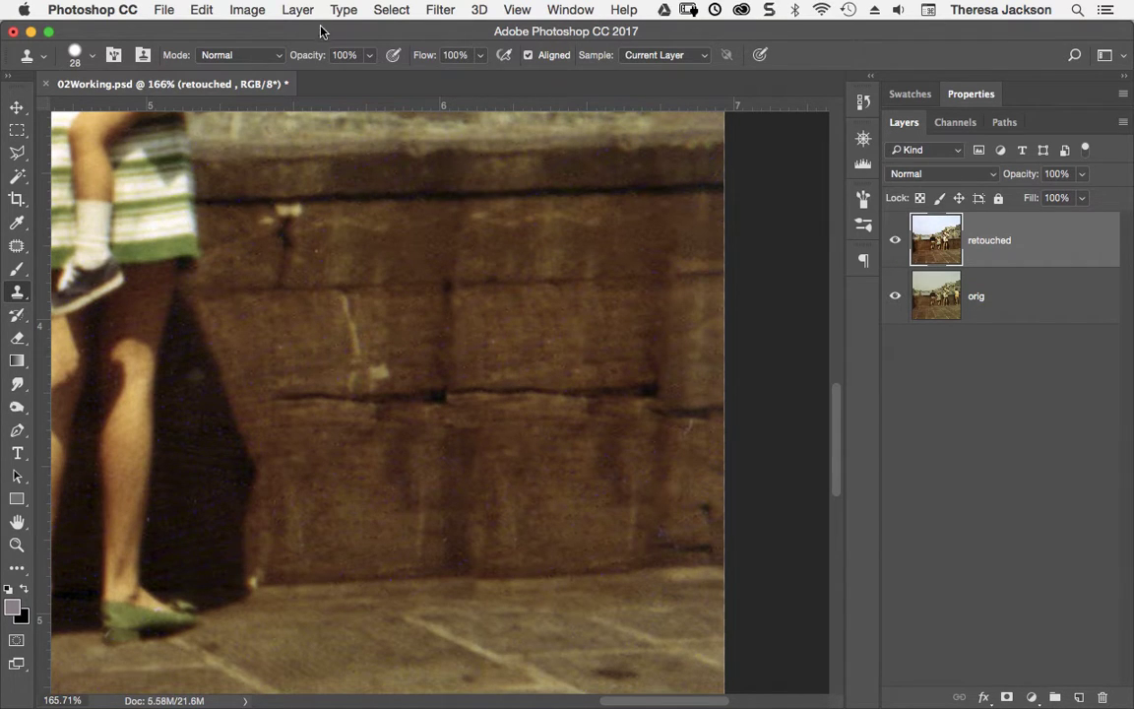
- At 30% Clone Stamp opacity, blend the wall crack and soften a spot above it
click(372, 57)
drag(373, 76, 313, 76)
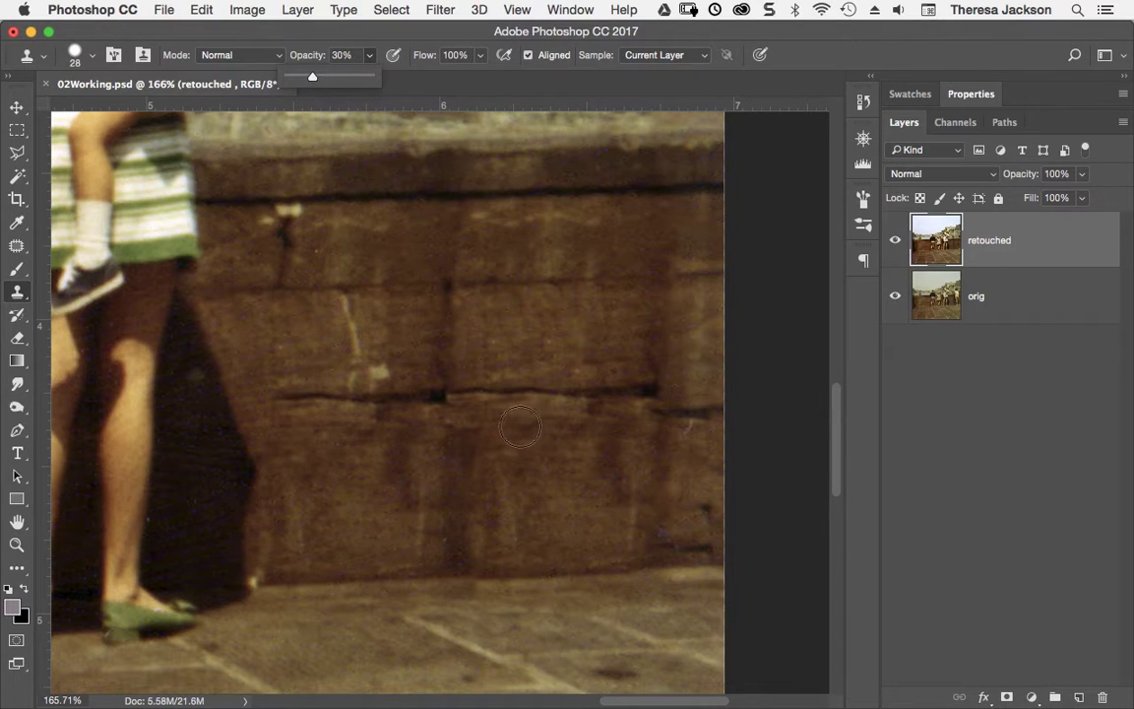
drag(448, 392, 497, 399)
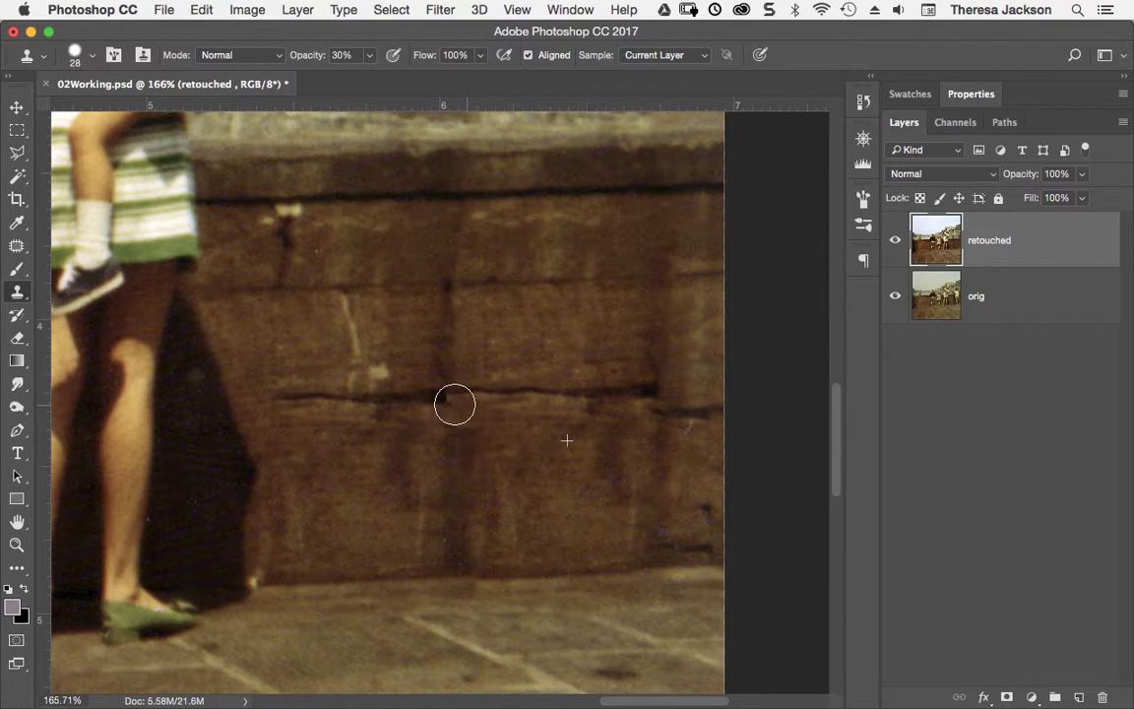
mouse_move(443, 399)
mouse_down()
mouse_move(502, 401)
mouse_move(430, 399)
mouse_move(540, 406)
mouse_move(404, 390)
mouse_move(414, 394)
mouse_move(519, 312)
mouse_move(393, 330)
mouse_move(404, 349)
mouse_move(468, 374)
mouse_move(493, 304)
mouse_up()
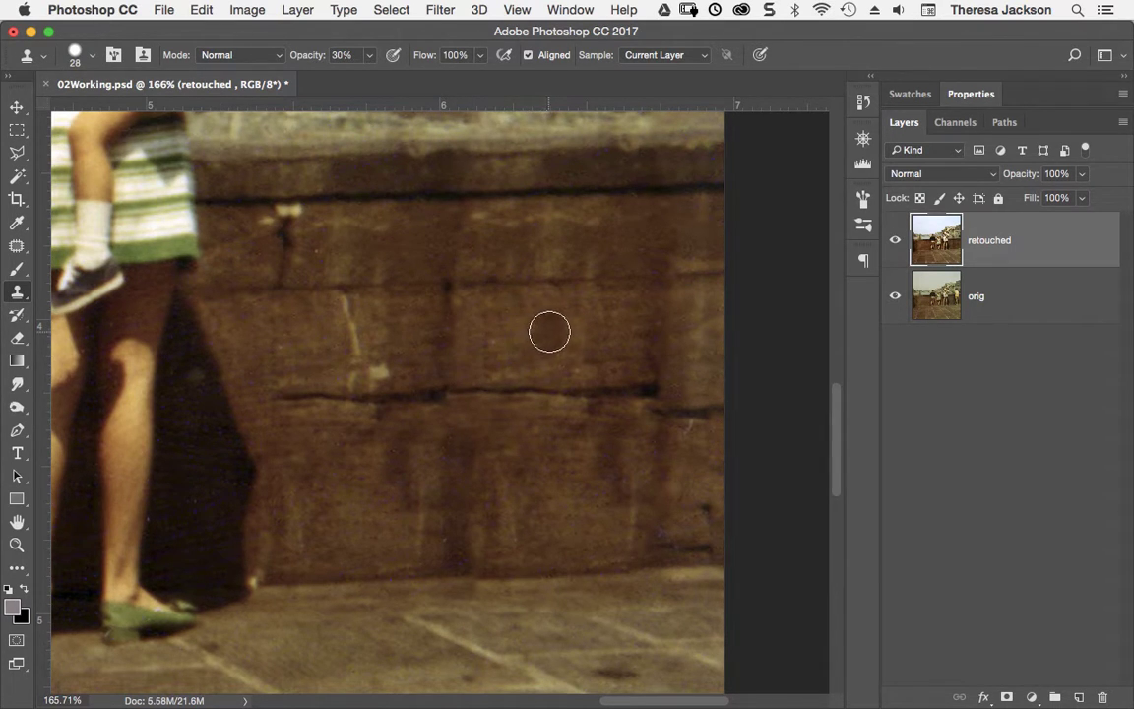
mouse_move(550, 329)
mouse_down()
mouse_move(528, 324)
mouse_move(542, 332)
mouse_move(517, 345)
mouse_move(534, 337)
mouse_move(522, 337)
mouse_up()
scroll(302, 452, down, 5)
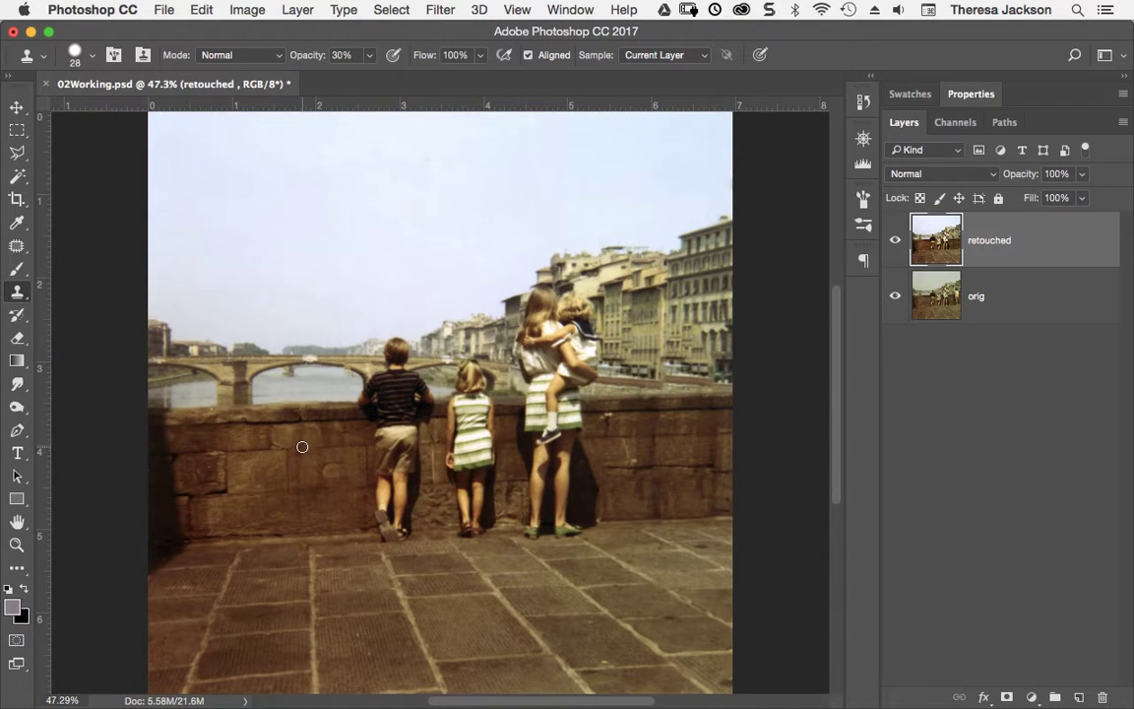